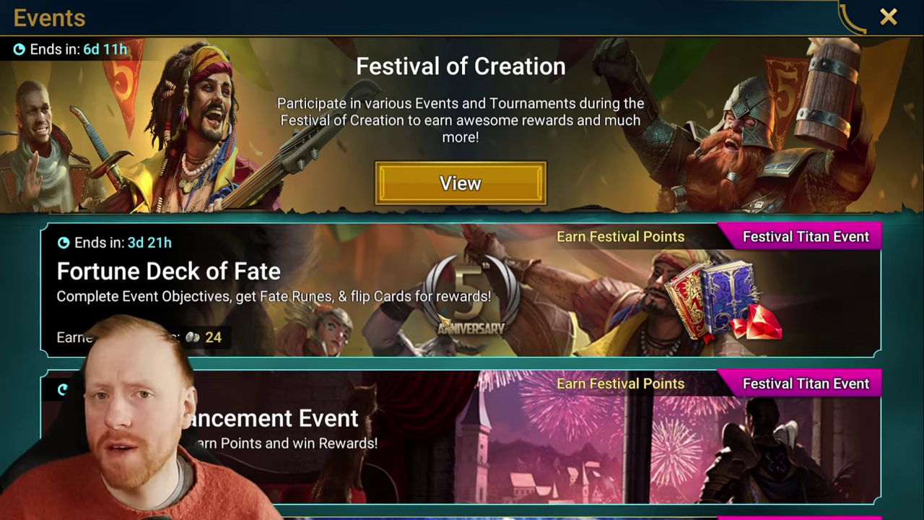
Open the Fortune Deck of Fate event, read its info on card rarities and available rewards, and return to the events list
scroll(312, 339, "up", 3)
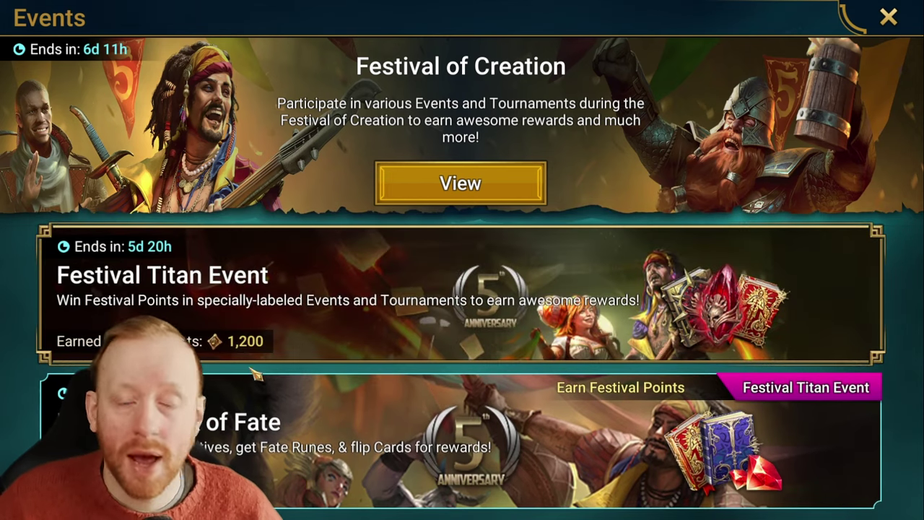
left_click_drag(442, 428, 448, 358)
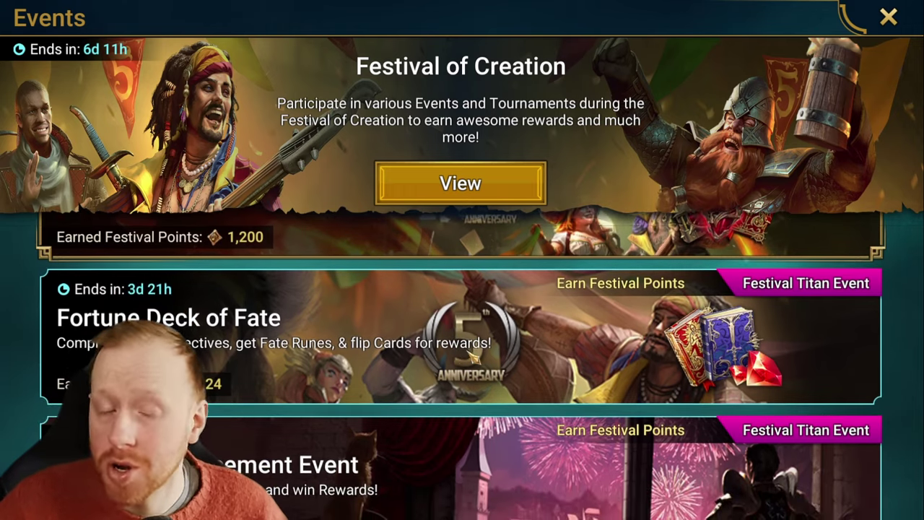
left_click(379, 375)
left_click(251, 309)
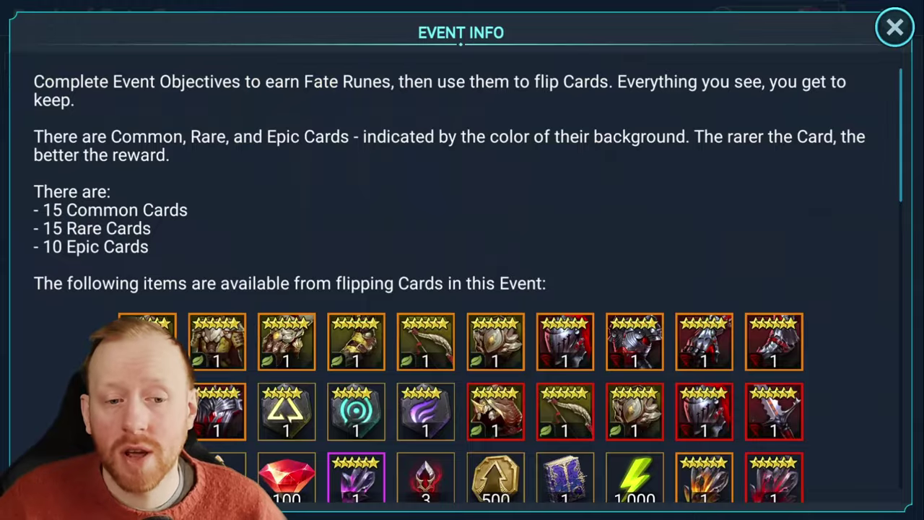
scroll(859, 219, "down", 3)
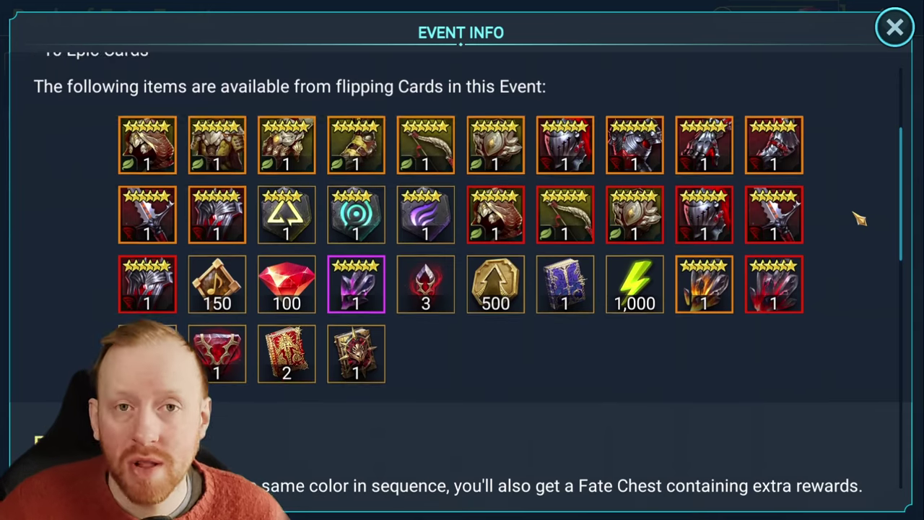
scroll(732, 383, "down", 1)
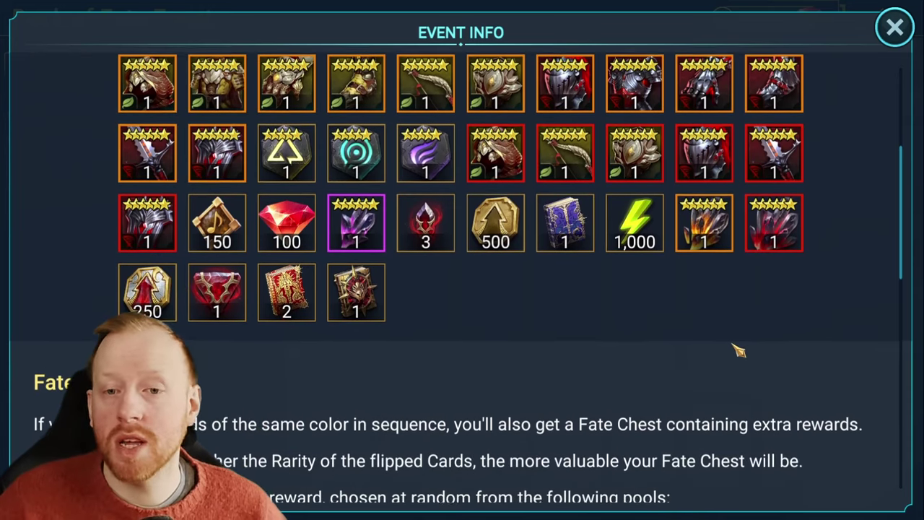
scroll(738, 350, "up", 1)
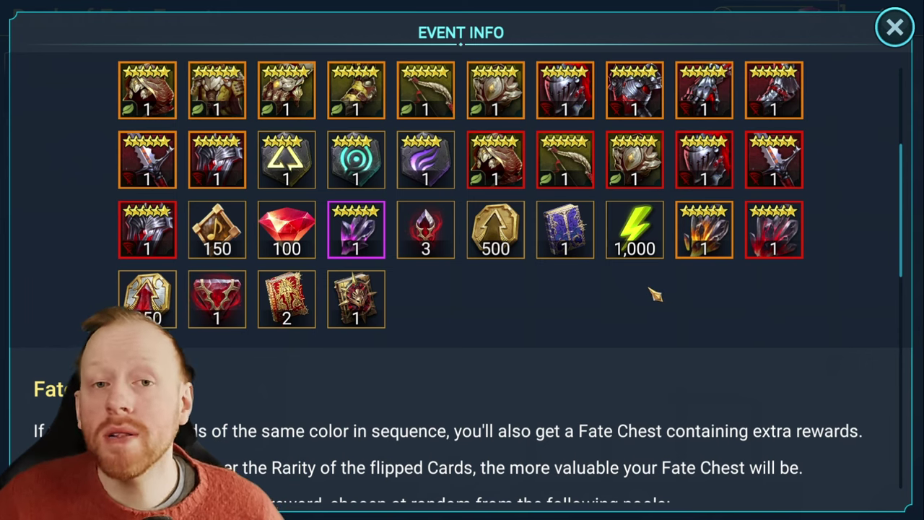
left_click(895, 36)
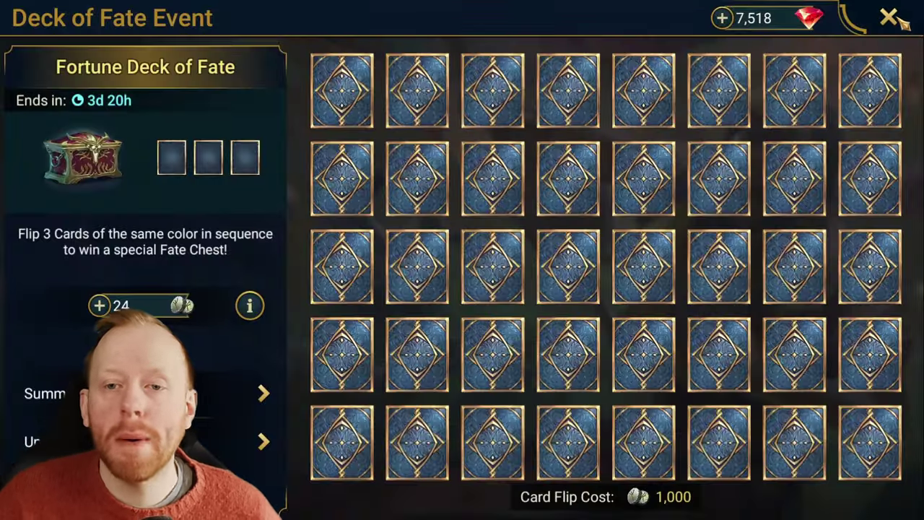
left_click(900, 21)
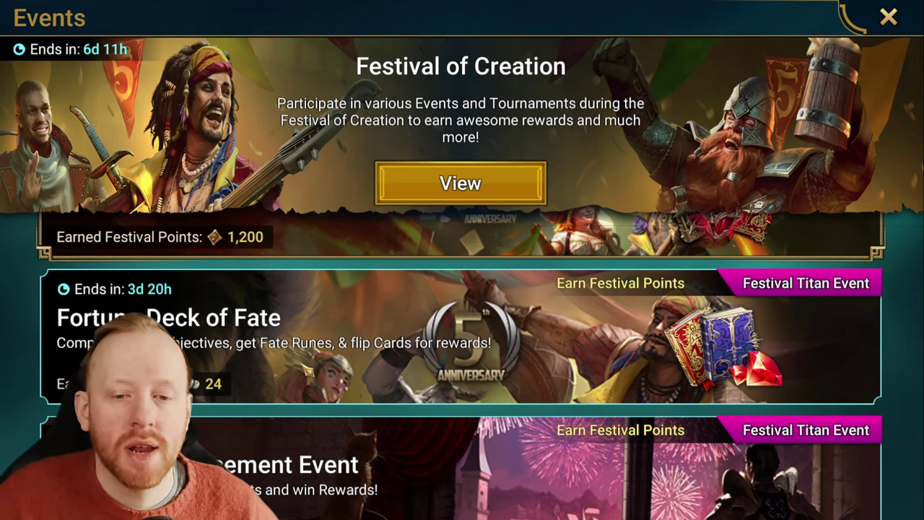
Reopen the Fortune Deck of Fate event and recheck the items available from flipping cards in its event info
scroll(518, 376, "down", 3)
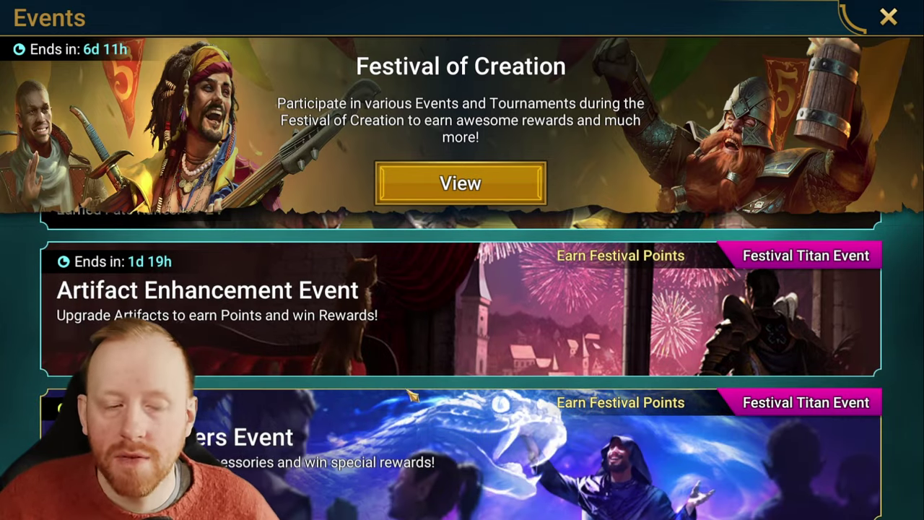
scroll(411, 396, "up", 4)
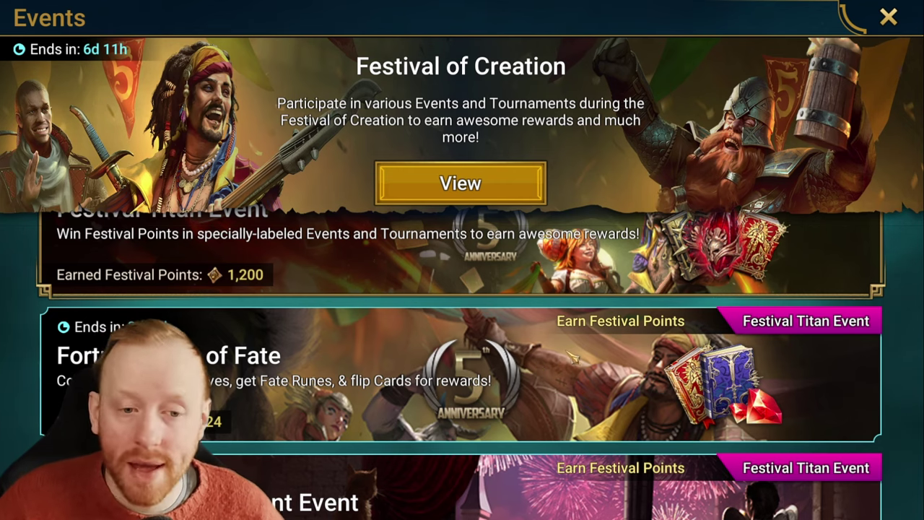
left_click(537, 358)
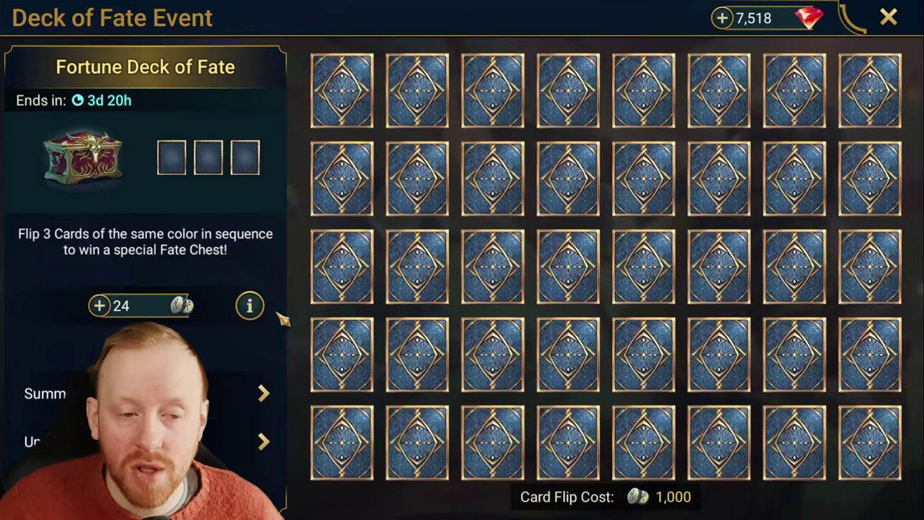
left_click(254, 305)
scroll(660, 186, "down", 5)
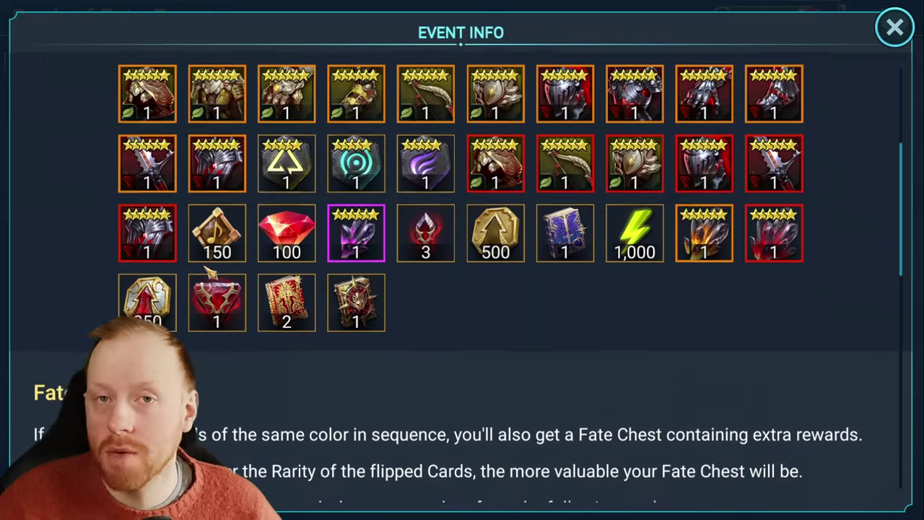
key("Escape")
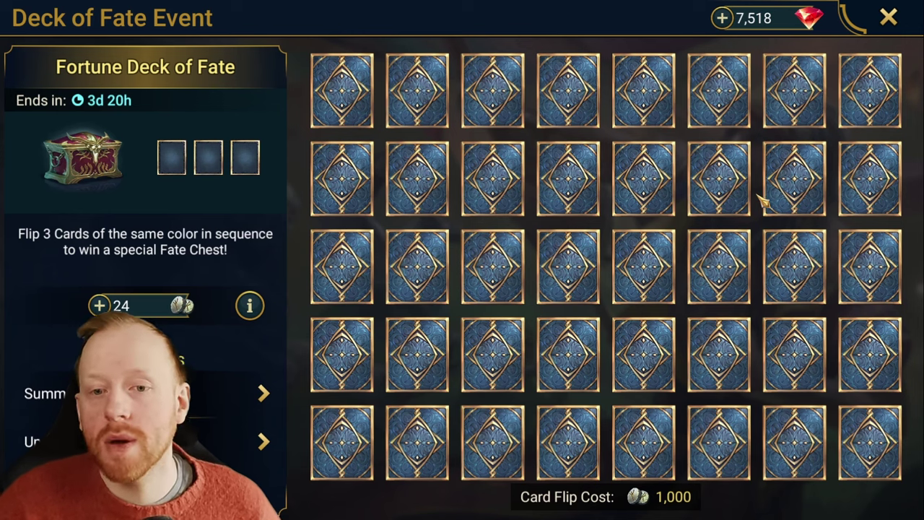
Read through the full Fortune Deck of Fate event info, including the Fate Chest section, and go back to the events list
left_click(254, 305)
scroll(273, 329, "down", 10)
scroll(272, 329, "up", 8)
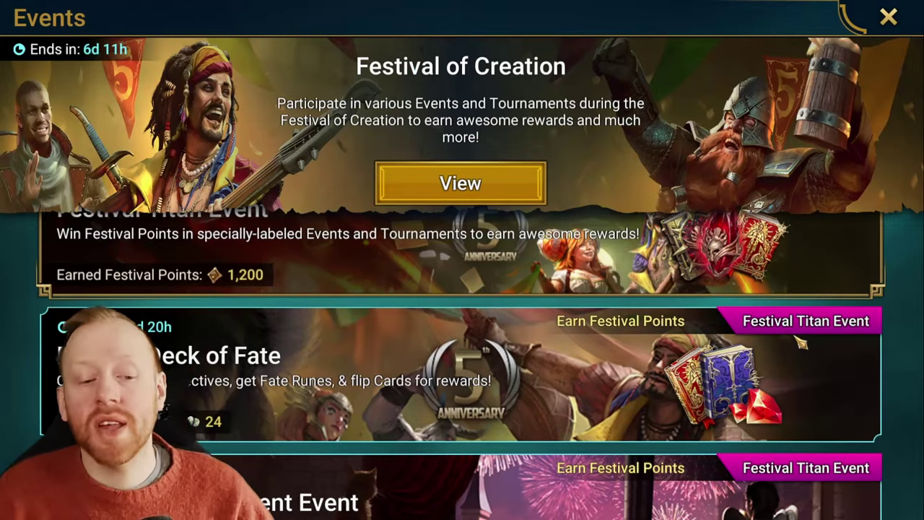
scroll(801, 343, "down", 2)
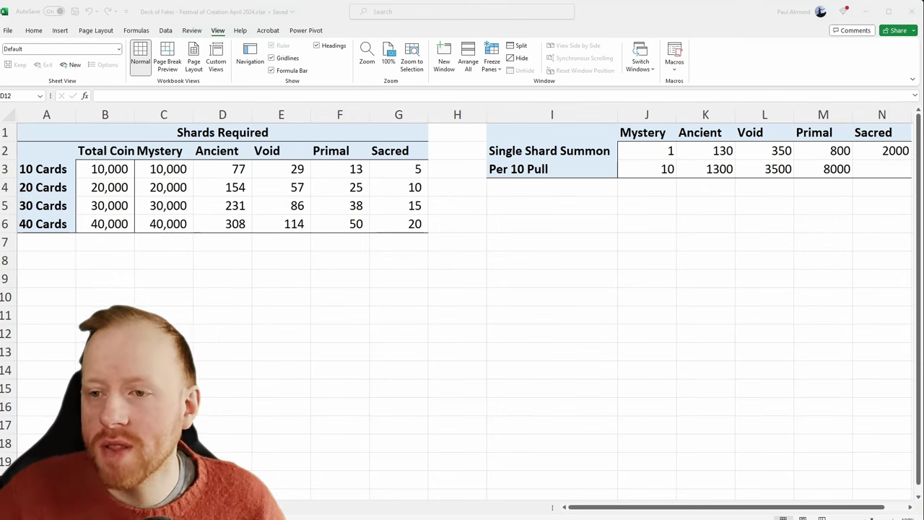
Switch to the Deck of Fates workbook in Excel and go through the single-summon values for Sacred, Primal, Void, Ancient and Mystery shards
left_click(893, 153)
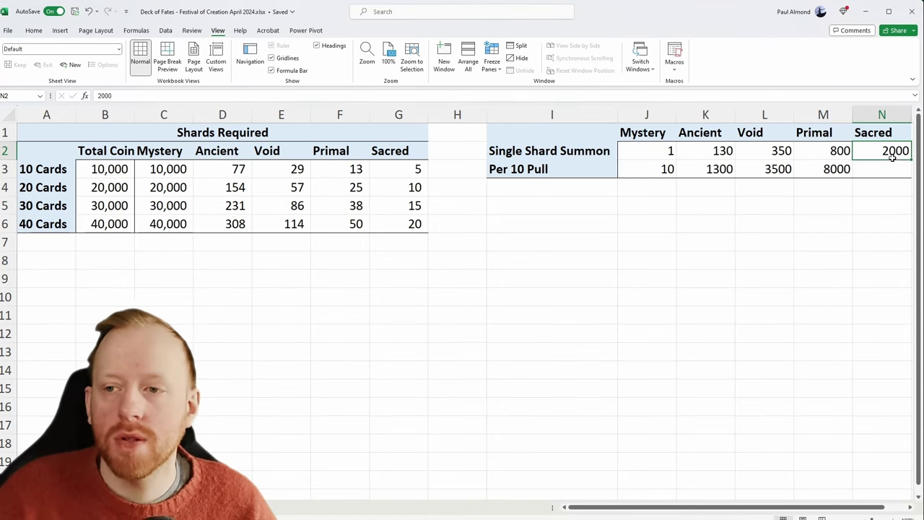
left_click(842, 153)
left_click(784, 159)
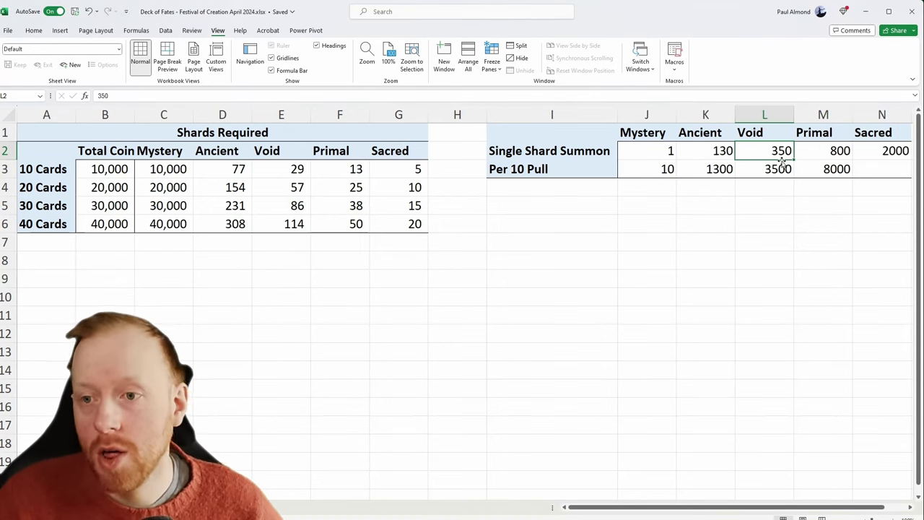
left_click(726, 160)
left_click(659, 153)
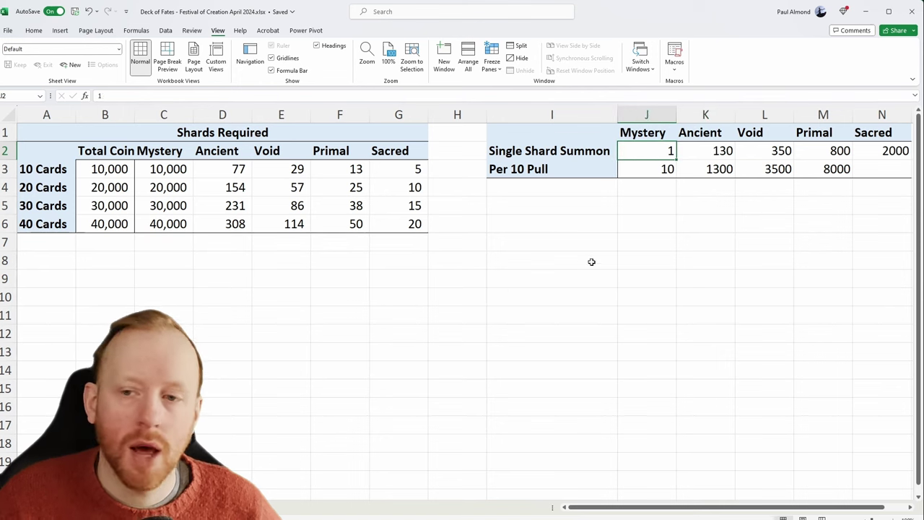
Highlight the shard counts for every shard type and card tier in the Shards Required table, C3:G6
left_click(292, 311)
key("Down")
key("Down")
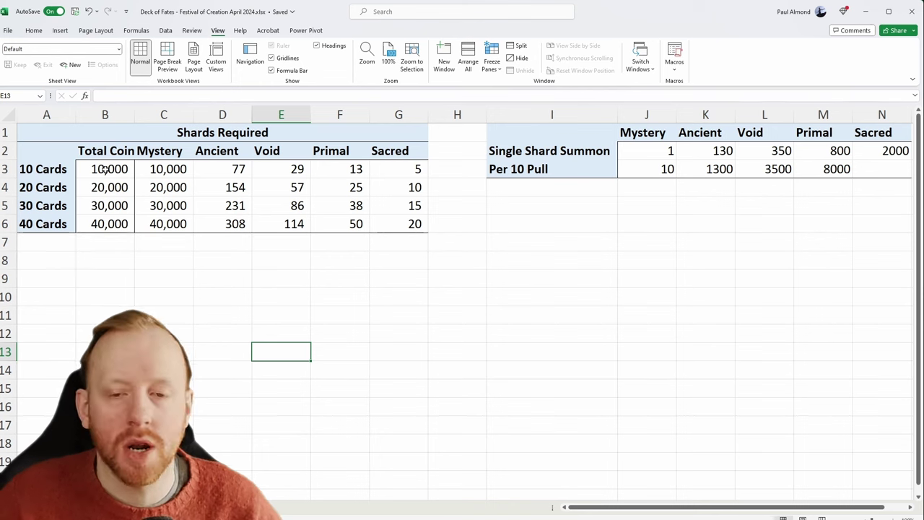
left_click_drag(417, 224, 141, 172)
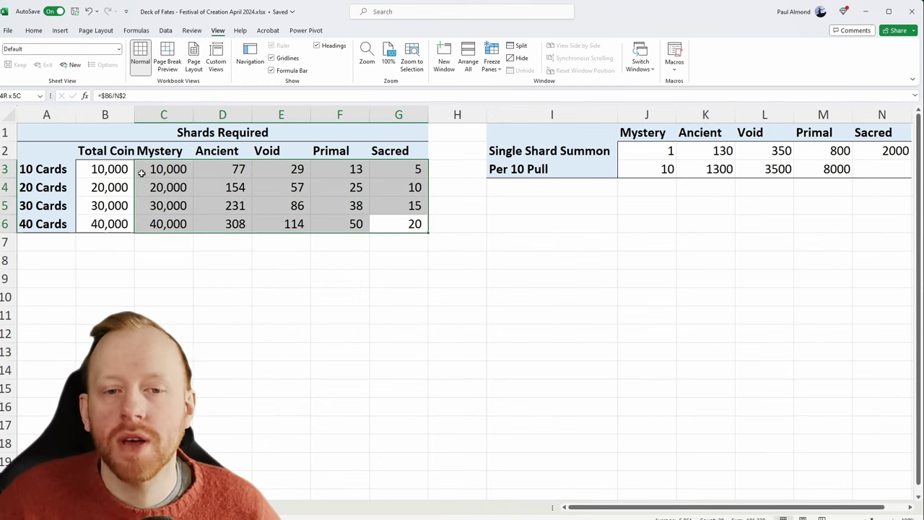
left_click(255, 321)
Highlight the Sacred and Primal columns of the Shards Required table to compare their counts from 10 to 40 cards
left_click_drag(396, 225, 400, 168)
left_click(329, 294)
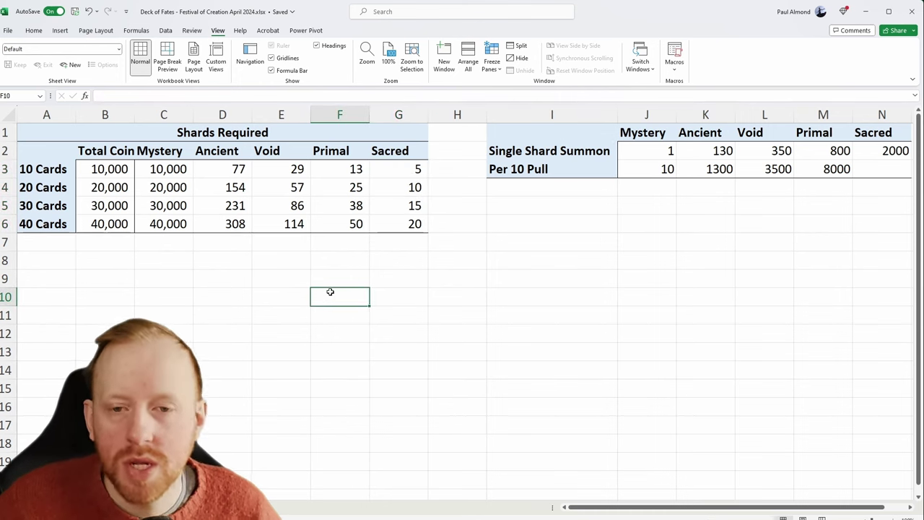
left_click_drag(398, 169, 398, 216)
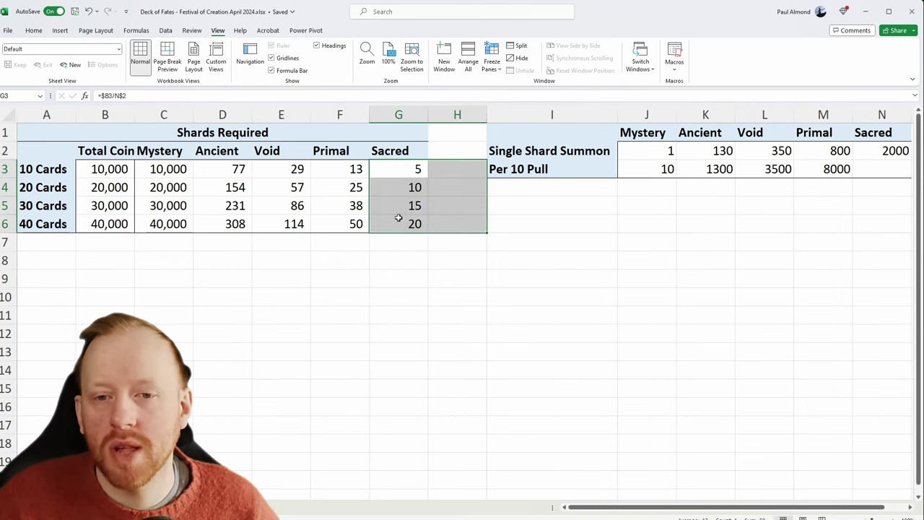
left_click_drag(353, 169, 345, 226)
left_click(323, 275)
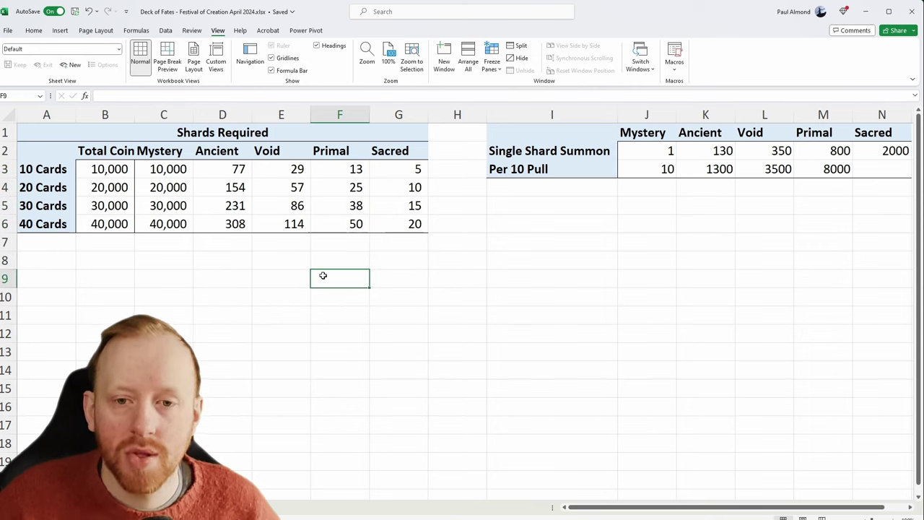
Check the Primal shards required for 40 cards and 10 cards, and select the Primal range F3:F6
left_click(340, 223)
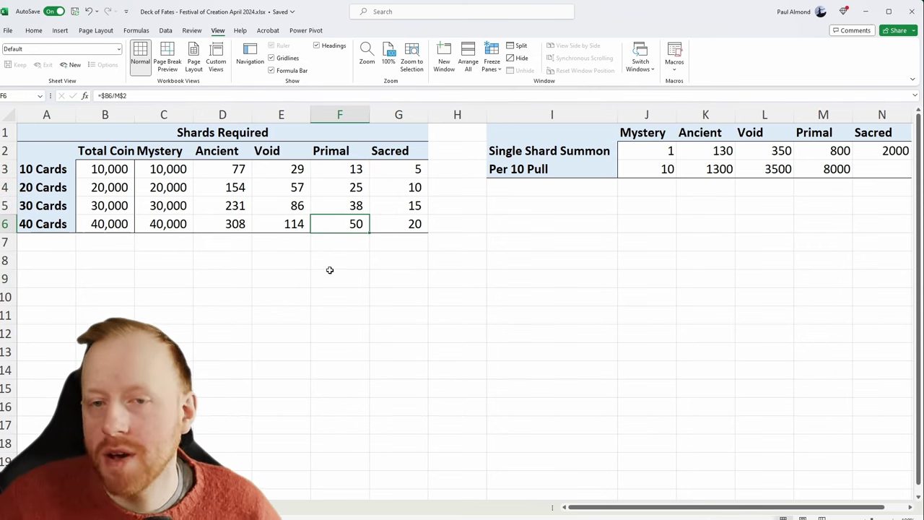
left_click(348, 170)
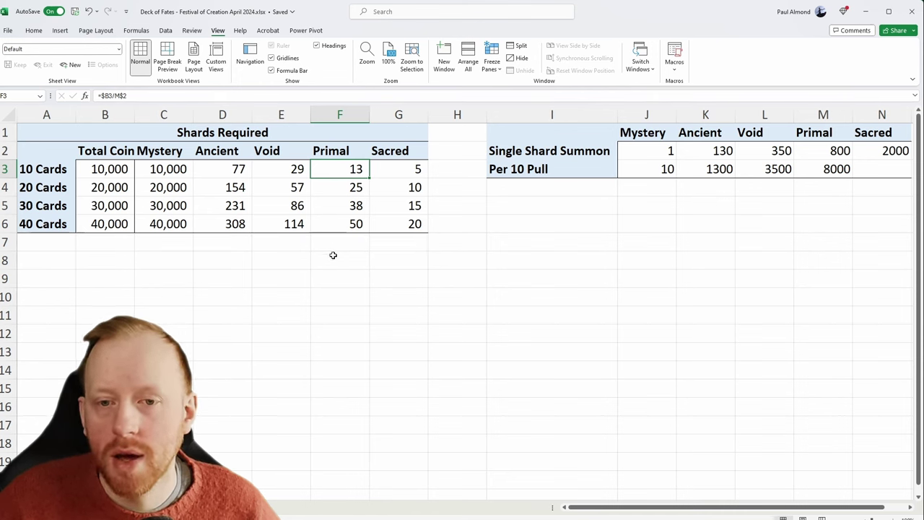
key("Down")
key("Down")
key("Down")
left_click(344, 174, "shift")
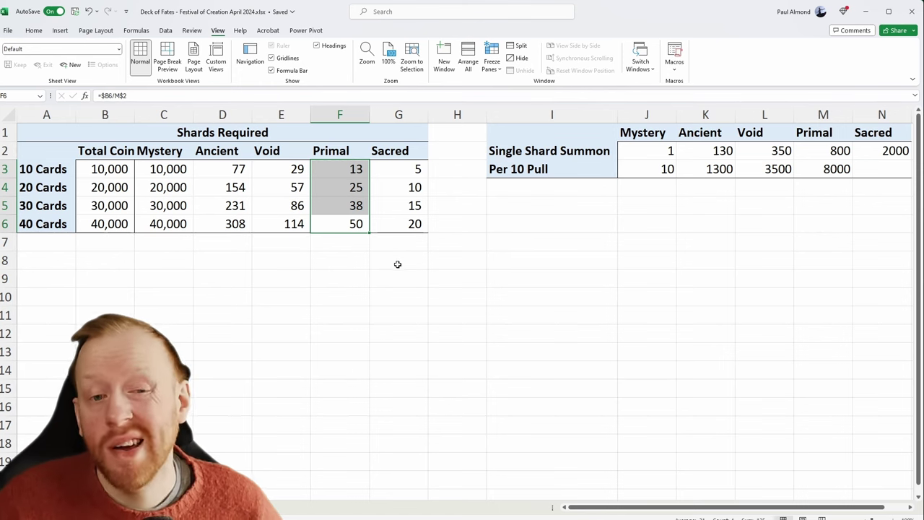
Review the Primal shards needed for the full 40-card deck and highlight the Primal counts of all four card tiers again
left_click(303, 351)
left_click(339, 257)
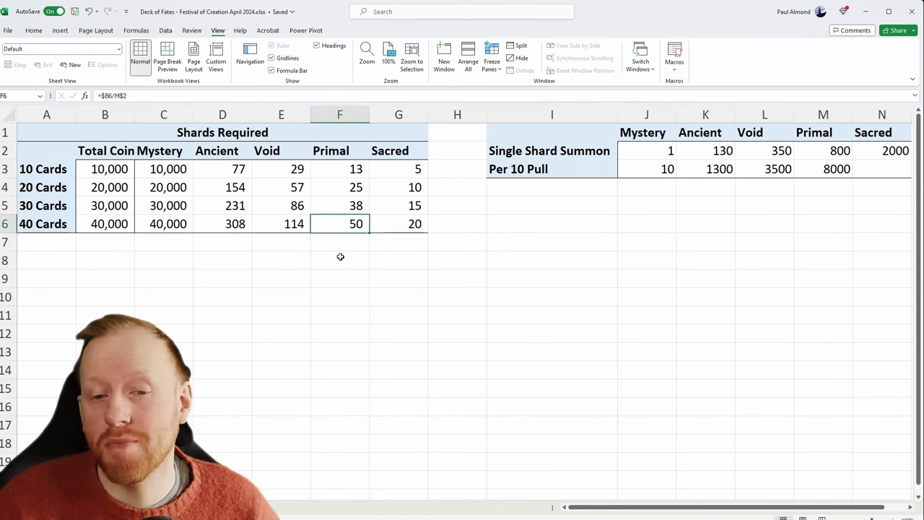
left_click(337, 286)
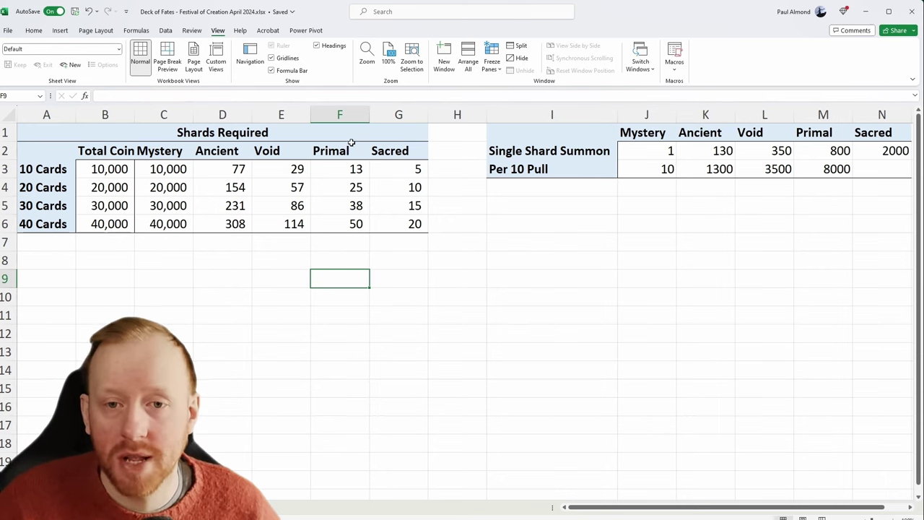
left_click(356, 256)
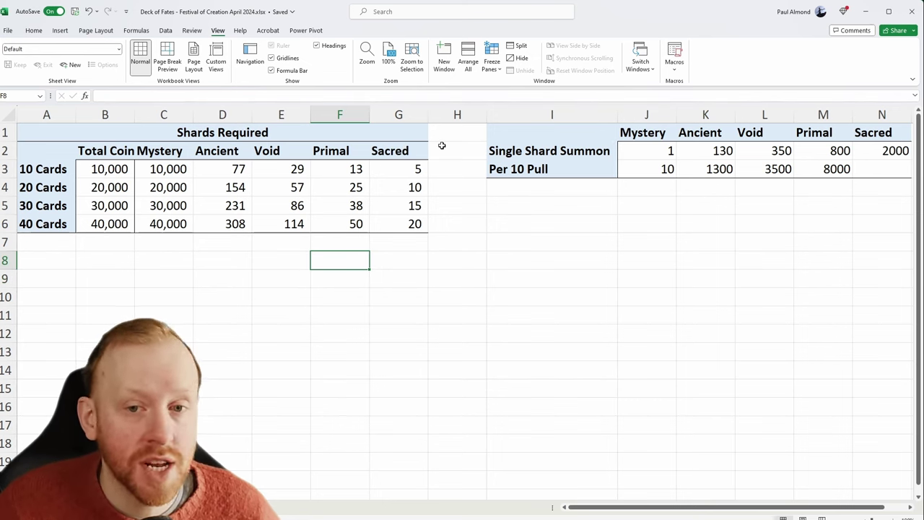
left_click_drag(356, 225, 342, 171)
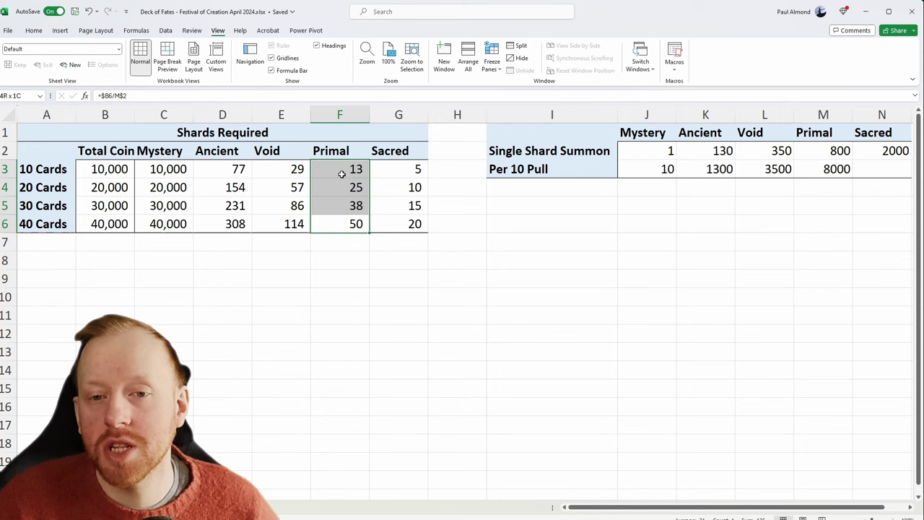
left_click(322, 313)
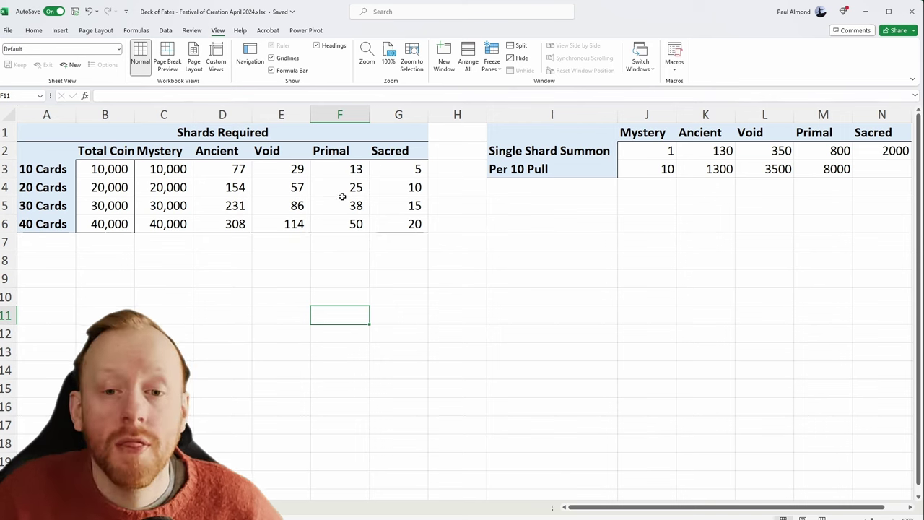
left_click(350, 225)
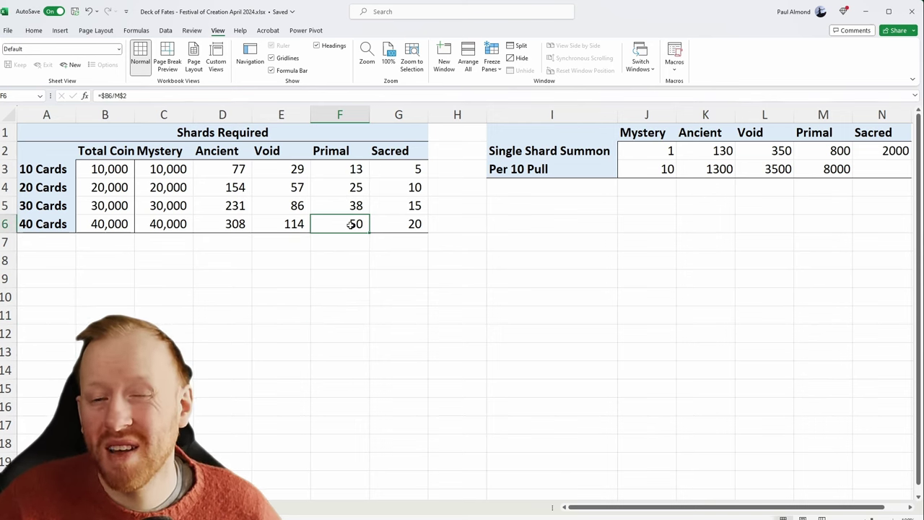
left_click(339, 295)
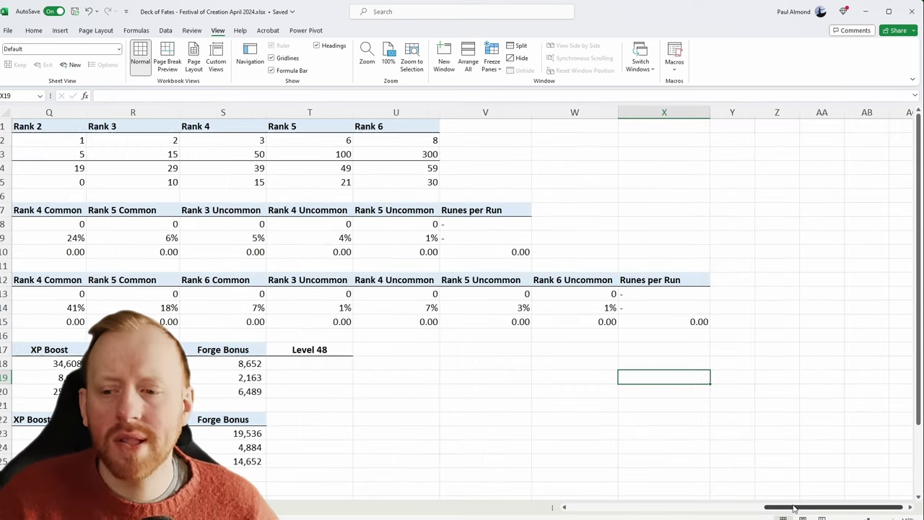
Look across the rank-up sheet, from the rank targets and XP requirements to the campaign divers and XP per run tables
left_click_drag(794, 508, 566, 498)
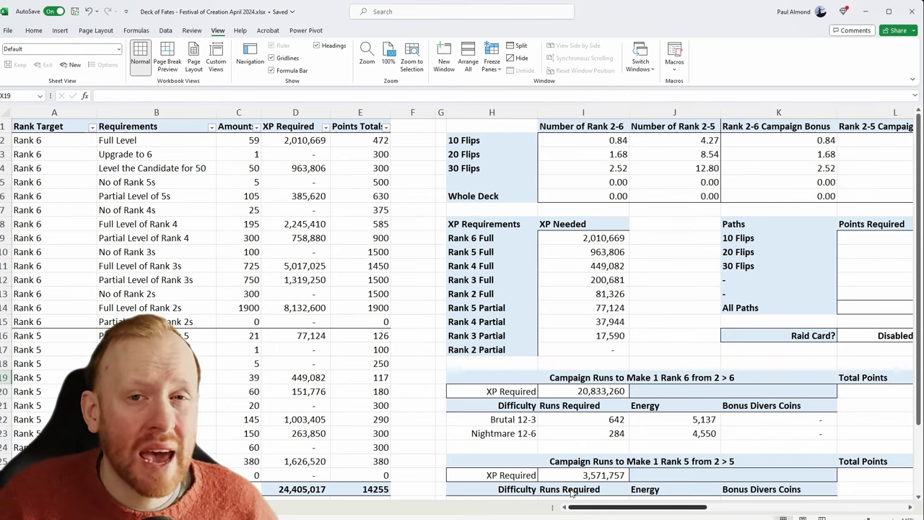
left_click_drag(613, 507, 776, 506)
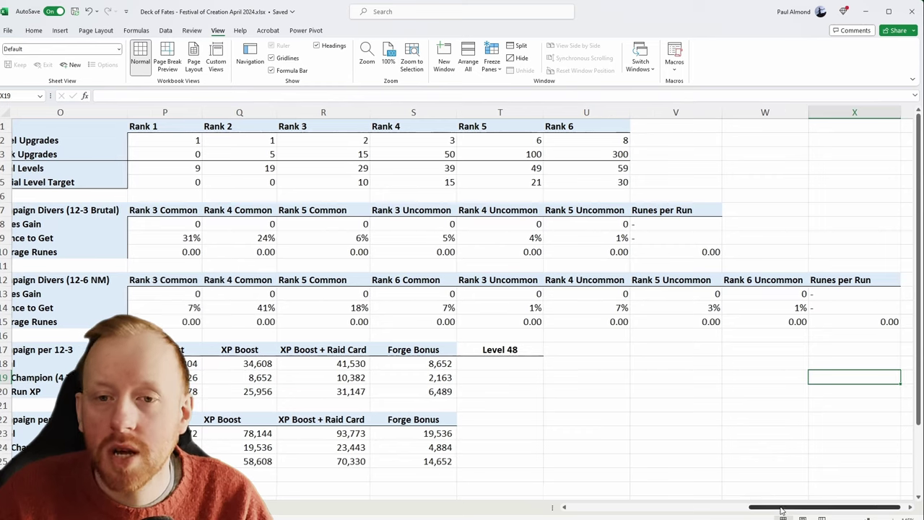
Highlight the Level Upgrades and Rank Upgrades points for Rank 1 to Rank 6, and select the Rank Upgrades row alone
left_click_drag(780, 510, 777, 510)
left_click_drag(189, 140, 694, 153)
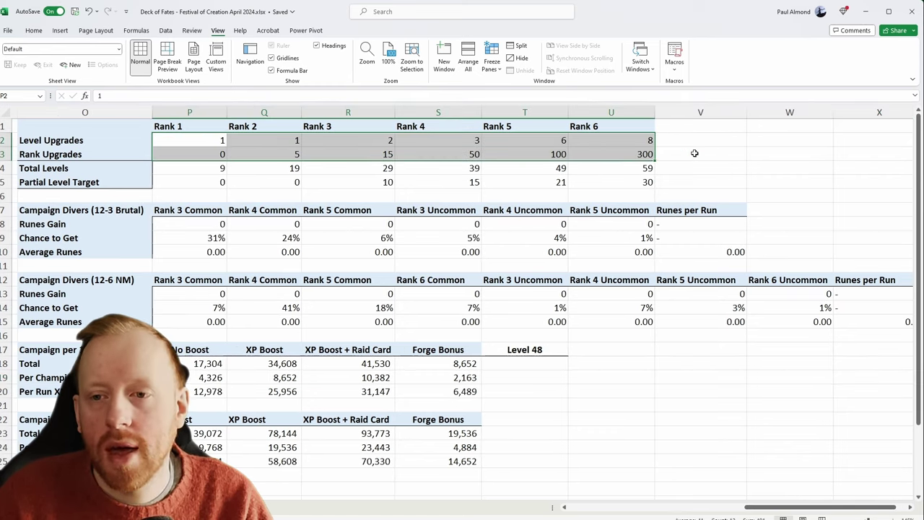
left_click(694, 153)
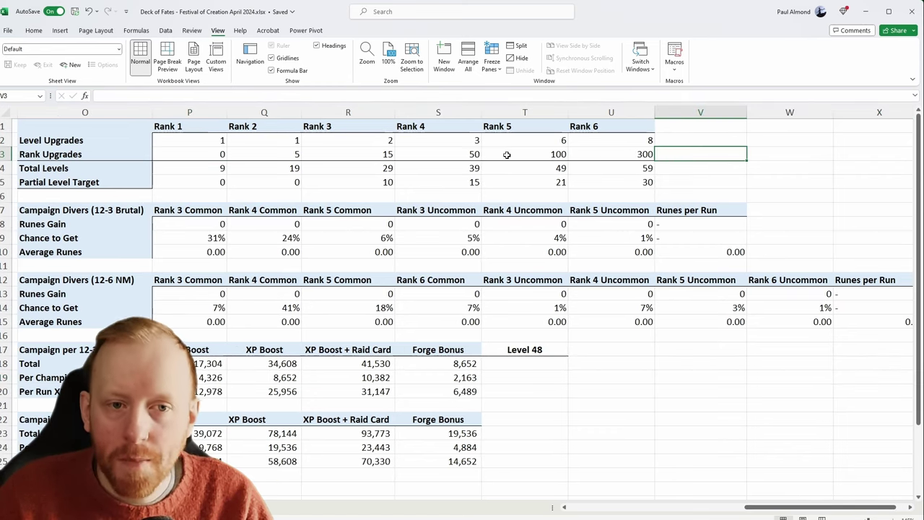
left_click_drag(198, 153, 654, 149)
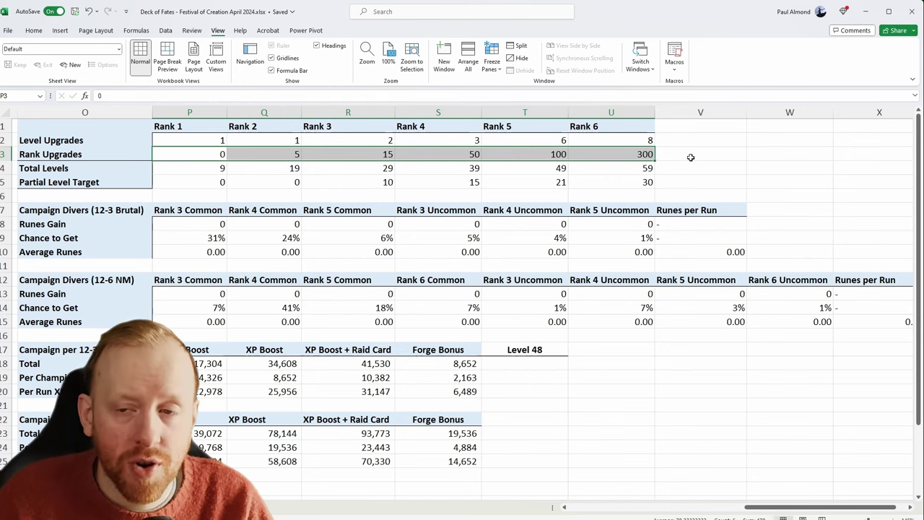
left_click(689, 156)
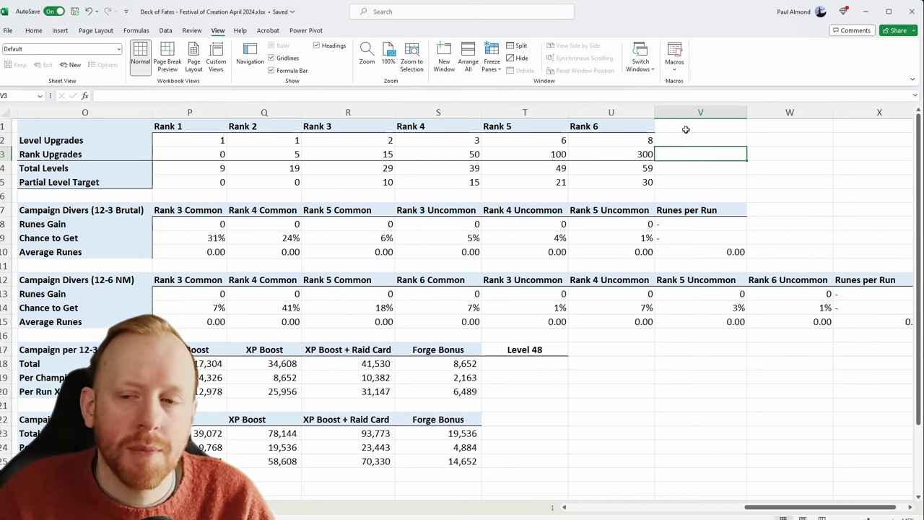
Review the Rank Upgrades points again, highlighting them from Rank 6 back to the lowest ranks
left_click_drag(646, 153, 190, 153)
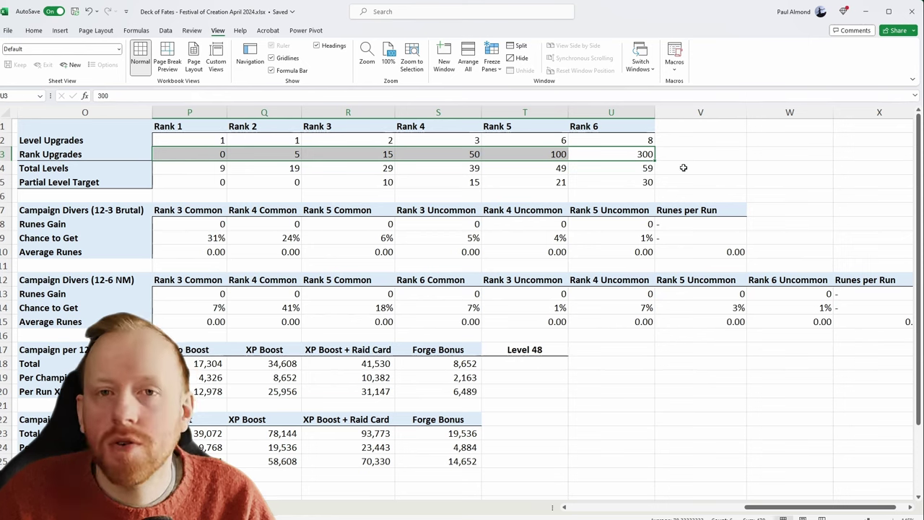
left_click(704, 142)
left_click_drag(647, 152, 202, 152)
left_click(577, 374)
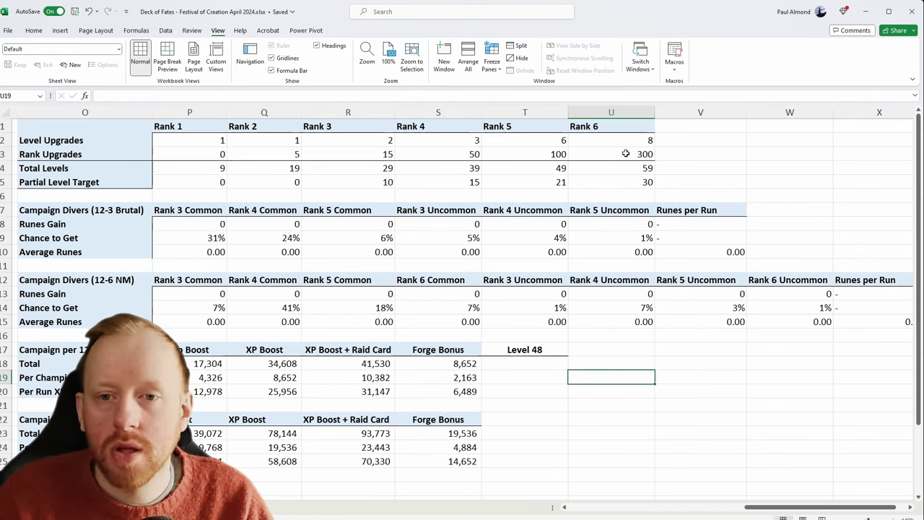
left_click_drag(626, 154, 238, 153)
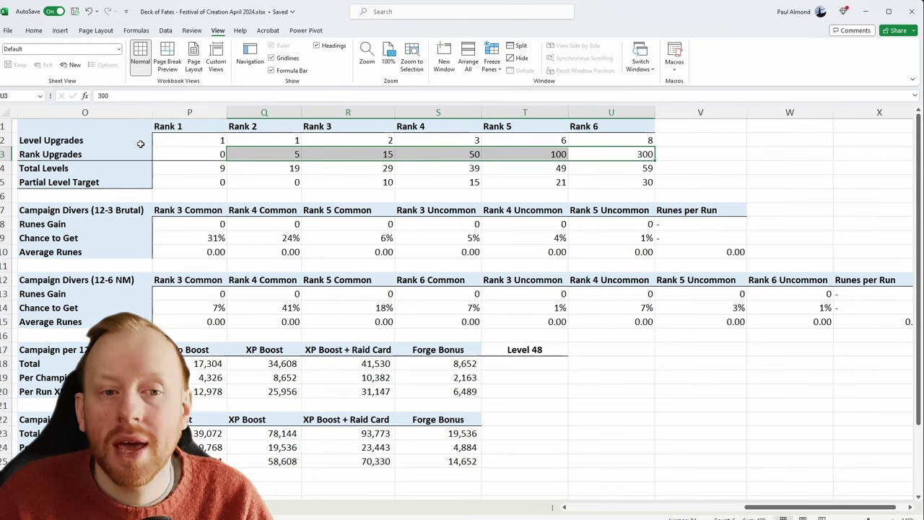
left_click(616, 423)
Check the Number of Rank 2-5 and Rank 2-6 Campaign Bonus values in the flips table
left_click_drag(781, 508, 681, 509)
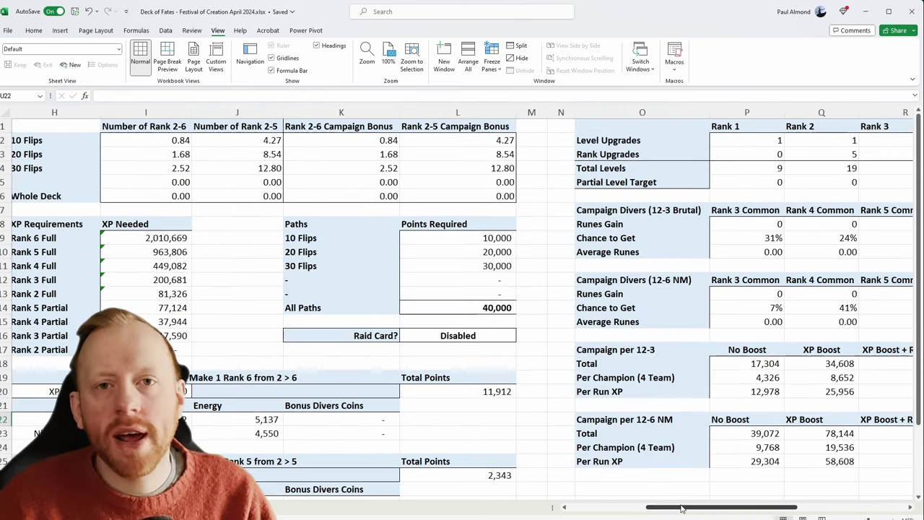
left_click(199, 152)
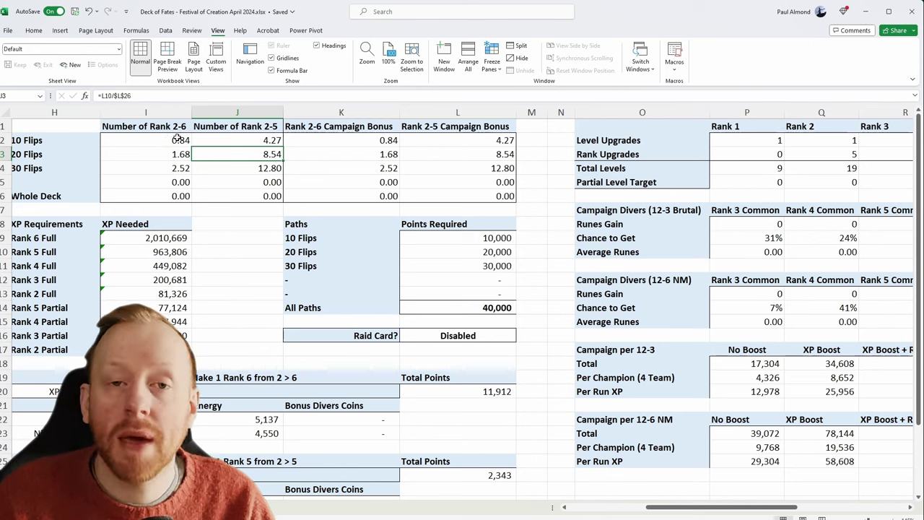
left_click(325, 141)
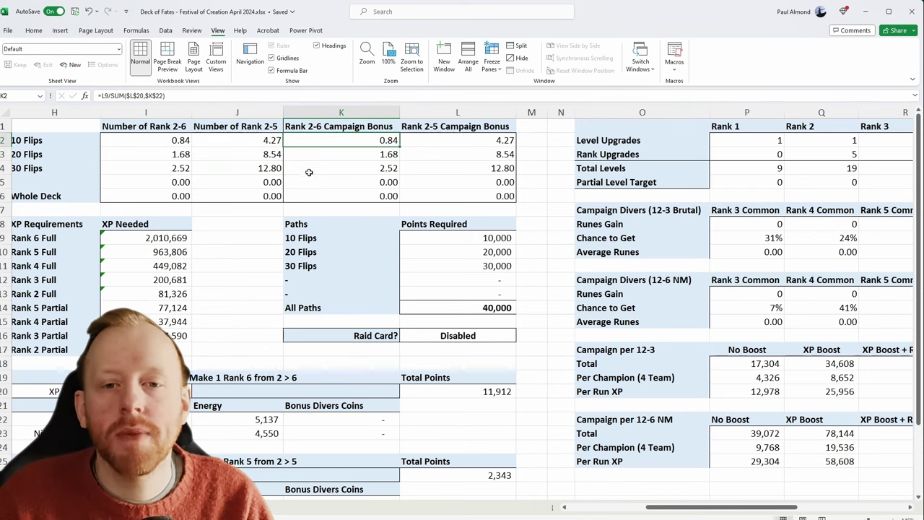
left_click(243, 137)
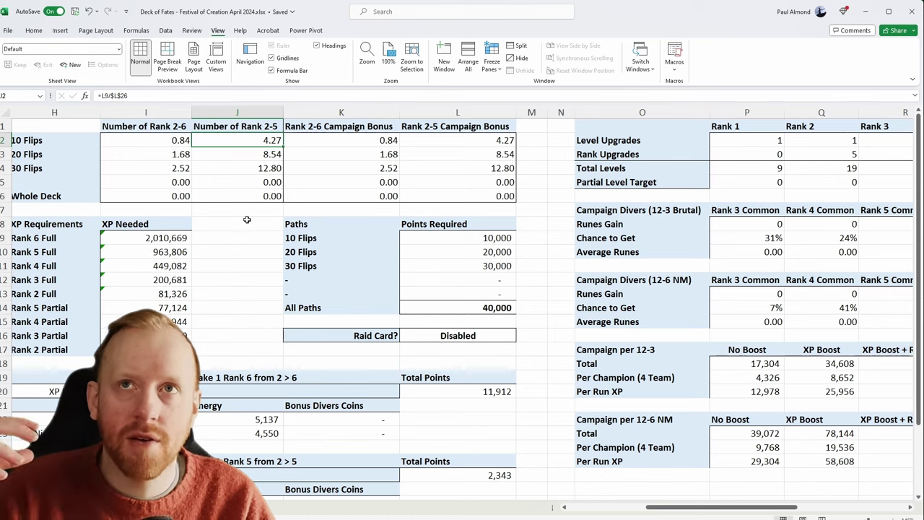
Toggle the Raid Card option between Enabled and Disabled to compare the campaign energy, ending on Disabled
left_click(477, 340)
scroll(518, 342, "down", 2)
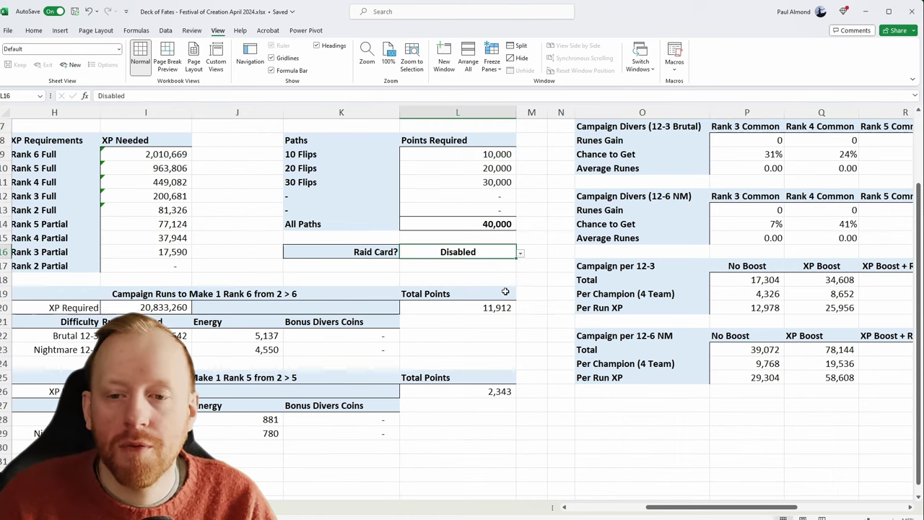
left_click(519, 253)
left_click(511, 261)
left_click(519, 254)
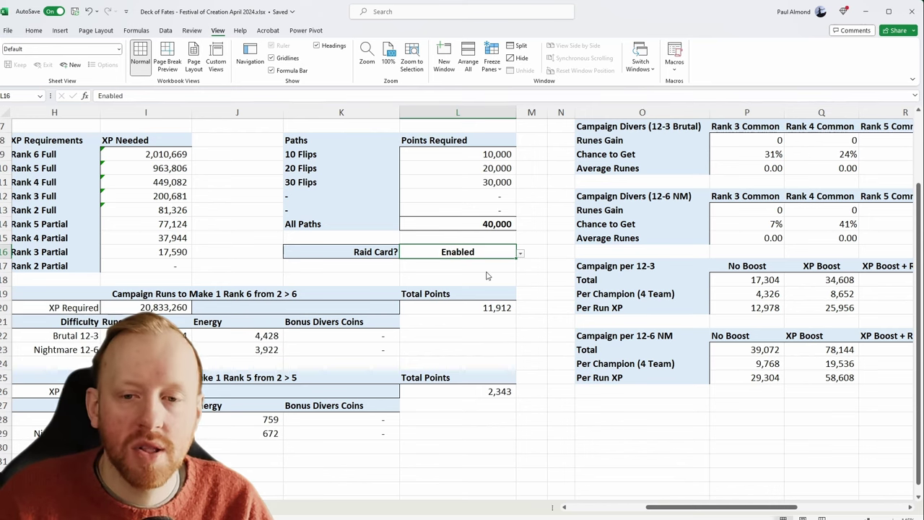
left_click(489, 276)
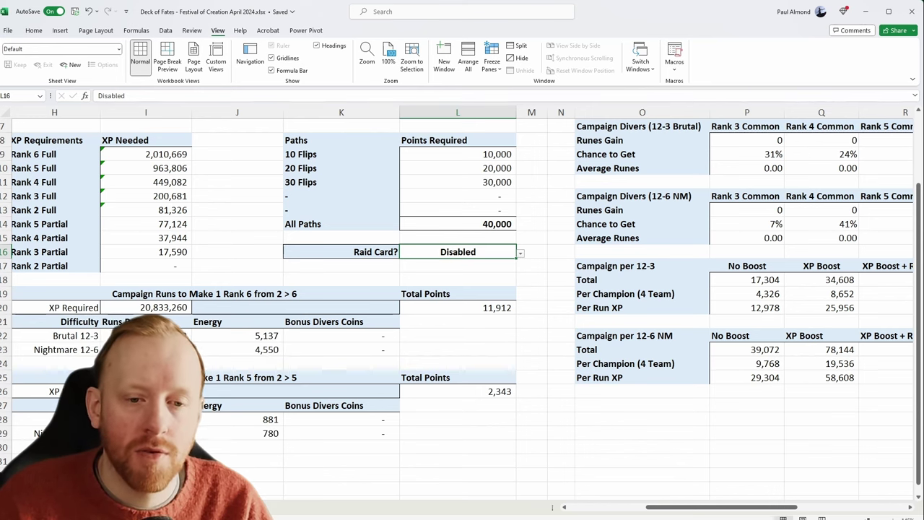
left_click(519, 253)
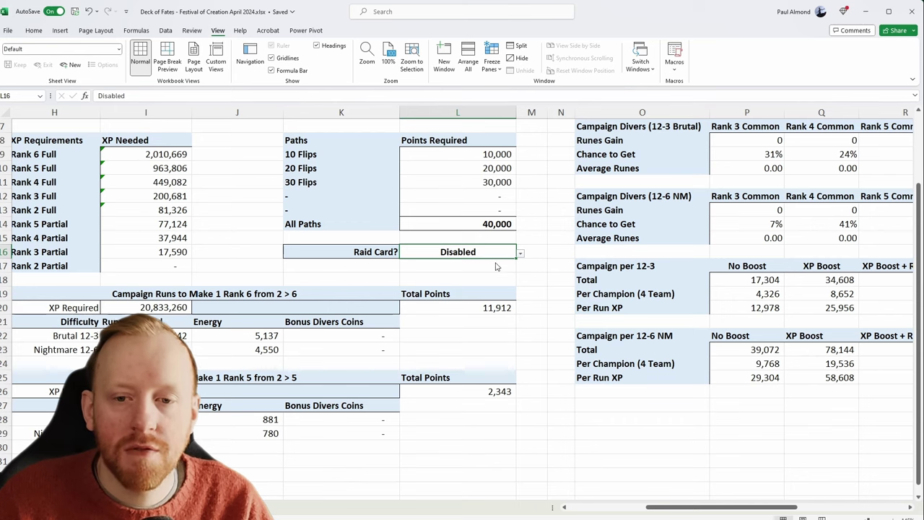
left_click(498, 262)
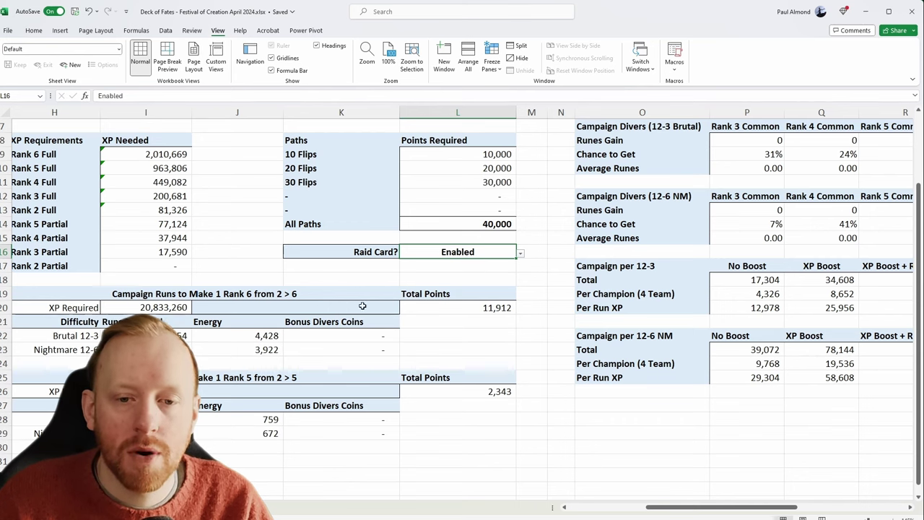
left_click(519, 253)
left_click(497, 276)
left_click(579, 425)
Set the Forge Bonus level selector in T17, beside the Campaign per 12-3 table, to Level 0
left_click_drag(689, 506, 763, 507)
left_click(686, 265)
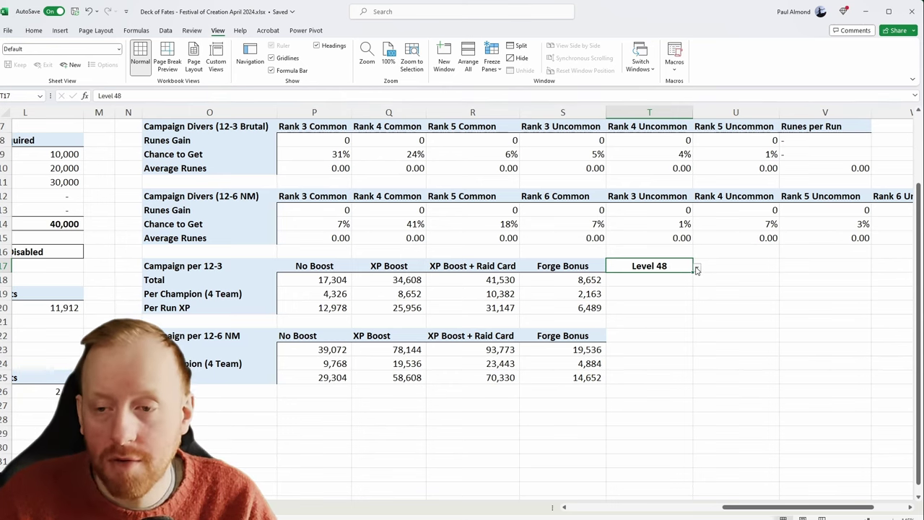
left_click(686, 377)
left_click_drag(745, 509, 723, 509)
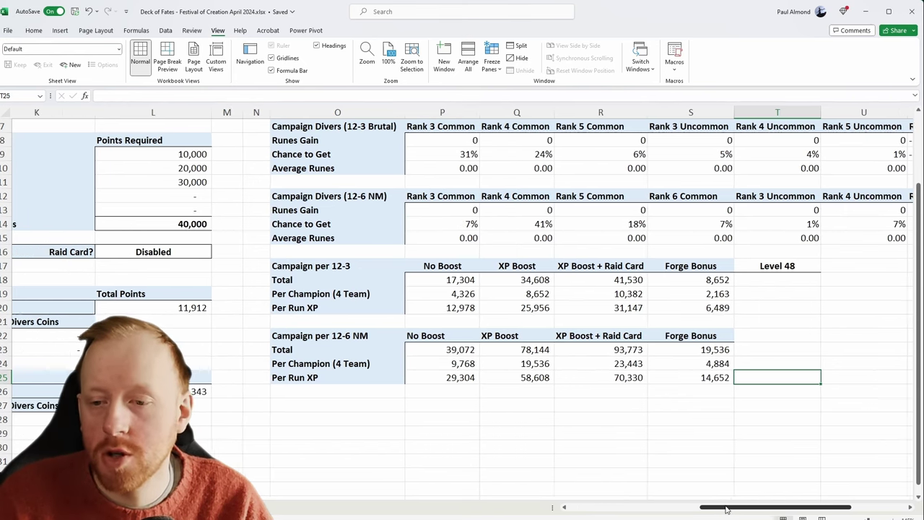
left_click(805, 266)
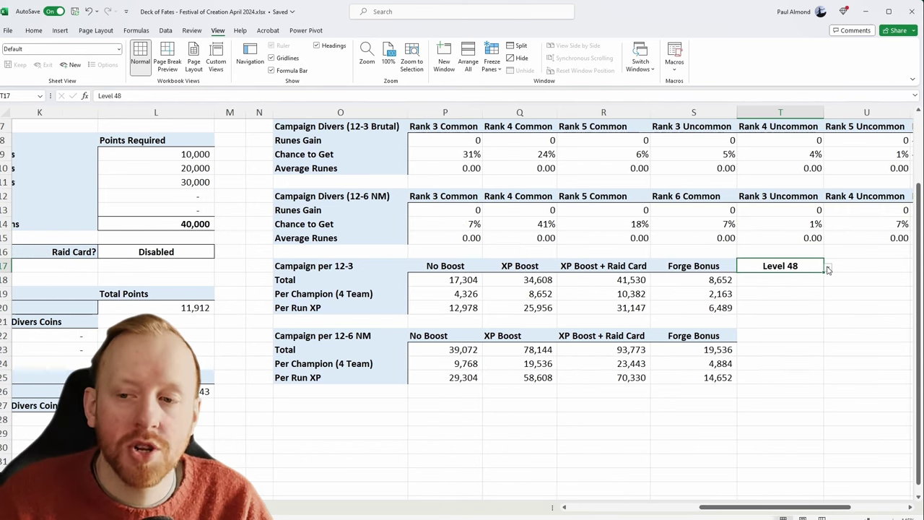
key("ctrl+z")
left_click(762, 433)
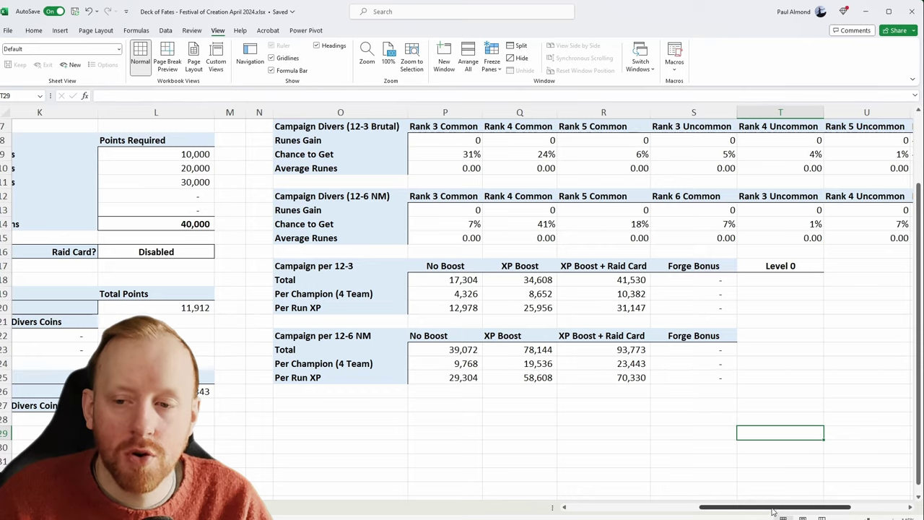
Check the runs required on Brutal 12-3 and Nightmare 12-6 to make one Rank 5 and one Rank 6
left_click_drag(774, 511, 692, 503)
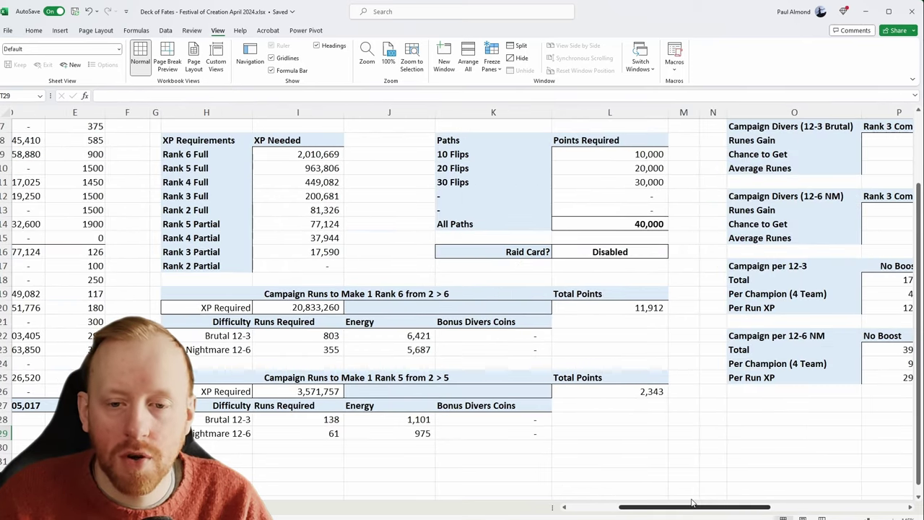
left_click(326, 423)
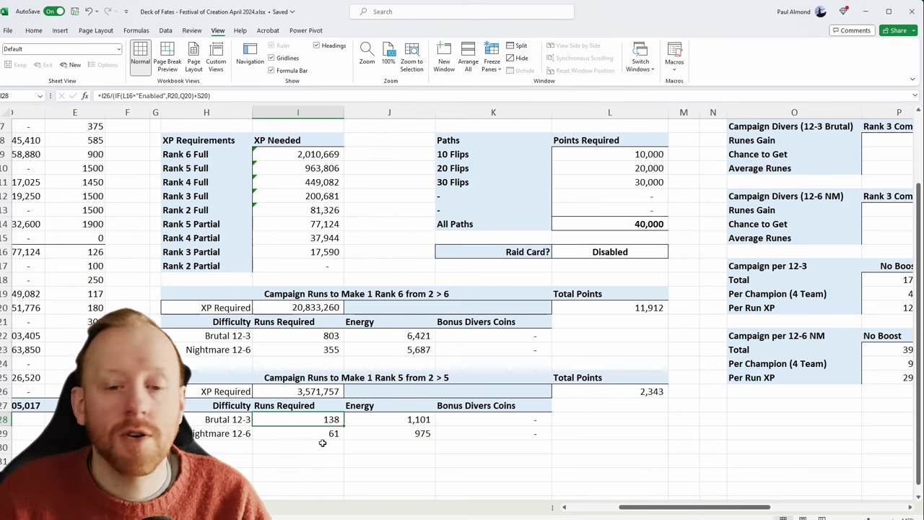
left_click(321, 432)
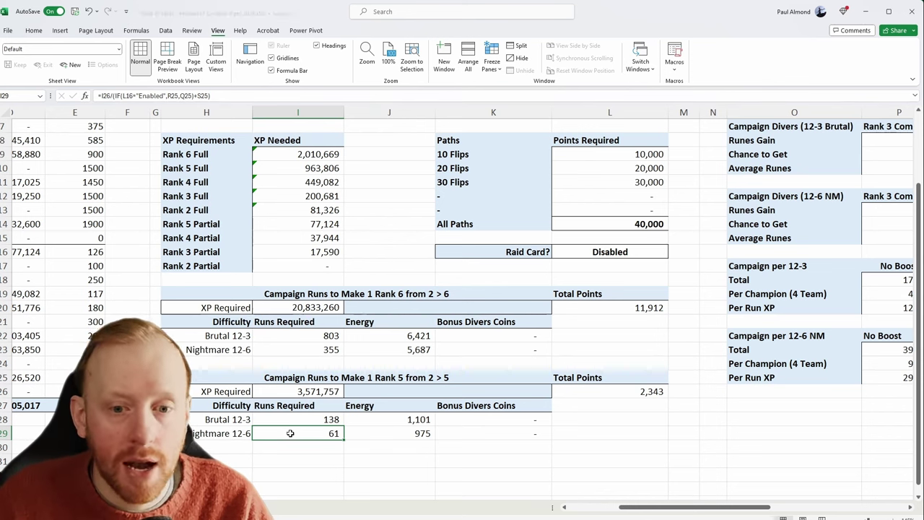
left_click(240, 420)
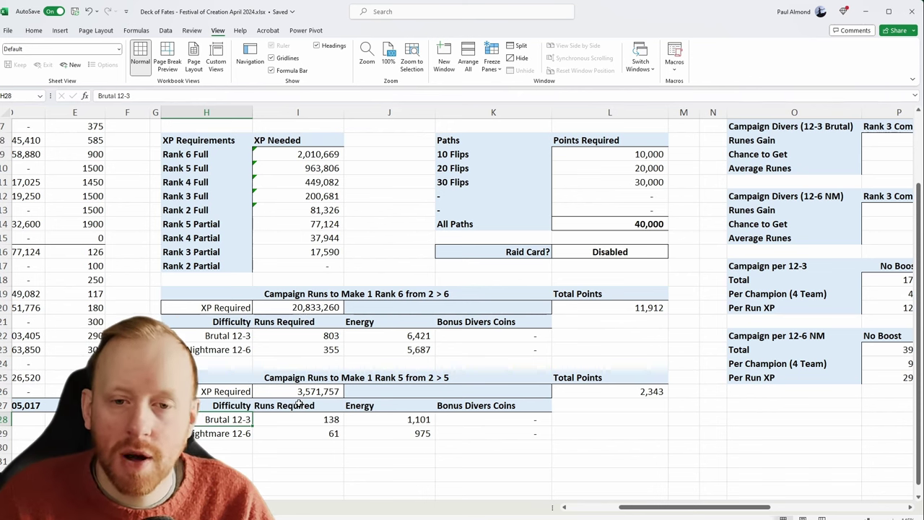
left_click(282, 425)
left_click(280, 433)
left_click(275, 460)
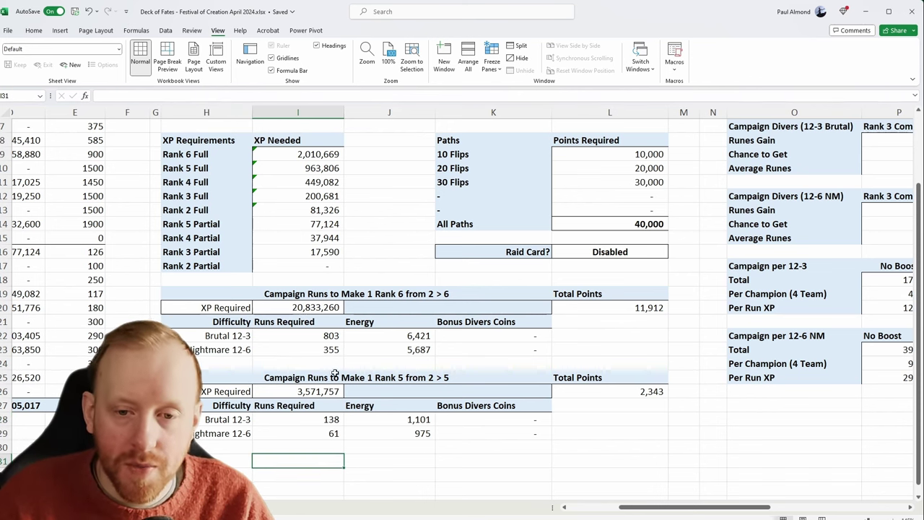
left_click(335, 339)
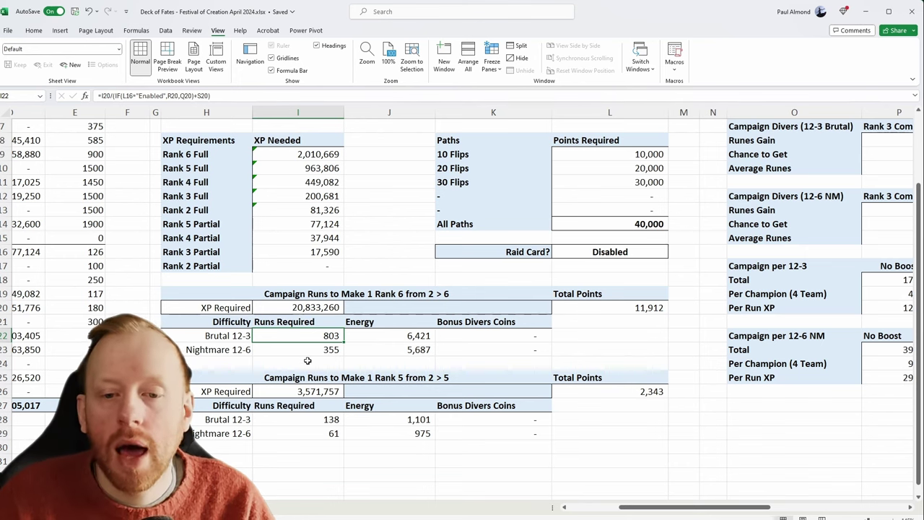
left_click(316, 352)
Check the Partial Level Target values for Rank 3, Rank 4 and Rank 5
scroll(316, 352, "up", 2)
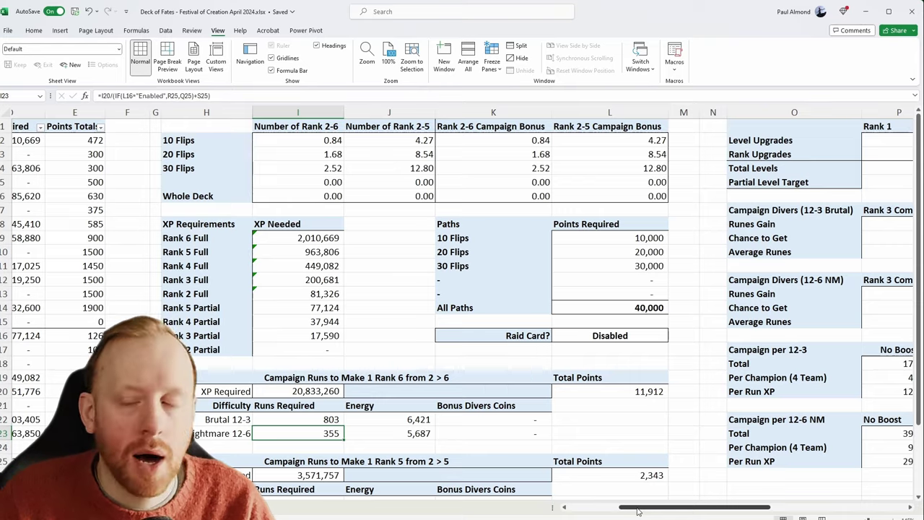
left_click_drag(638, 509, 758, 510)
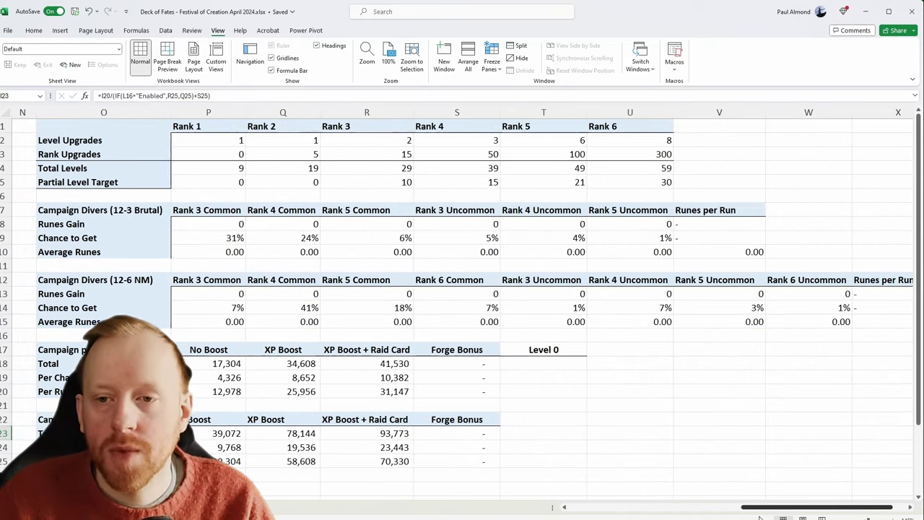
left_click(381, 195)
left_click(382, 183)
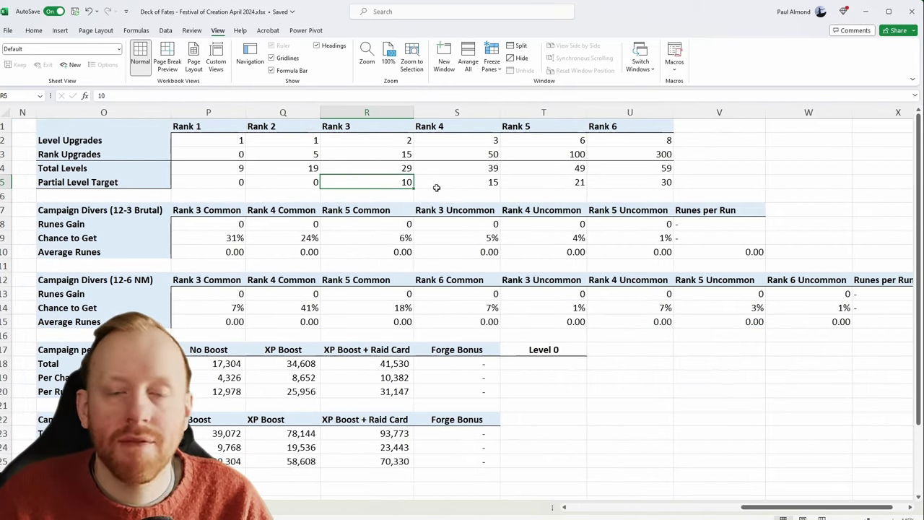
left_click(475, 184)
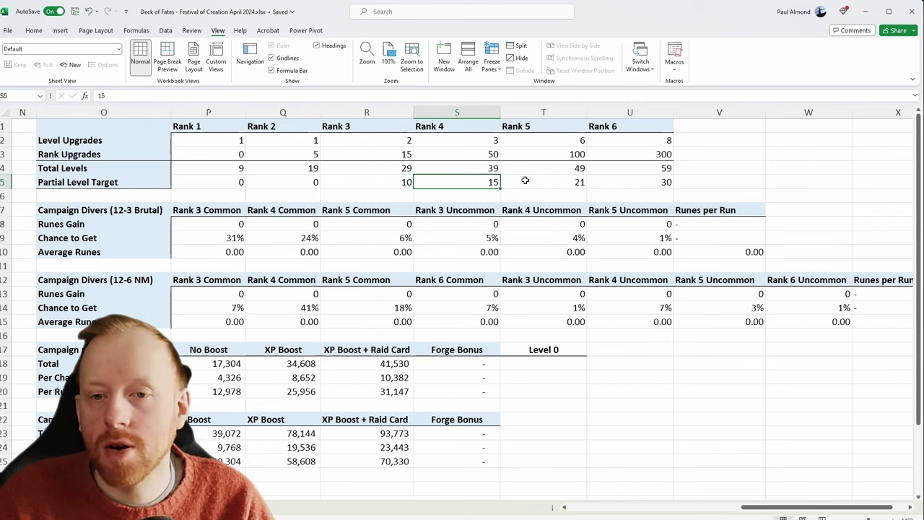
left_click(527, 182)
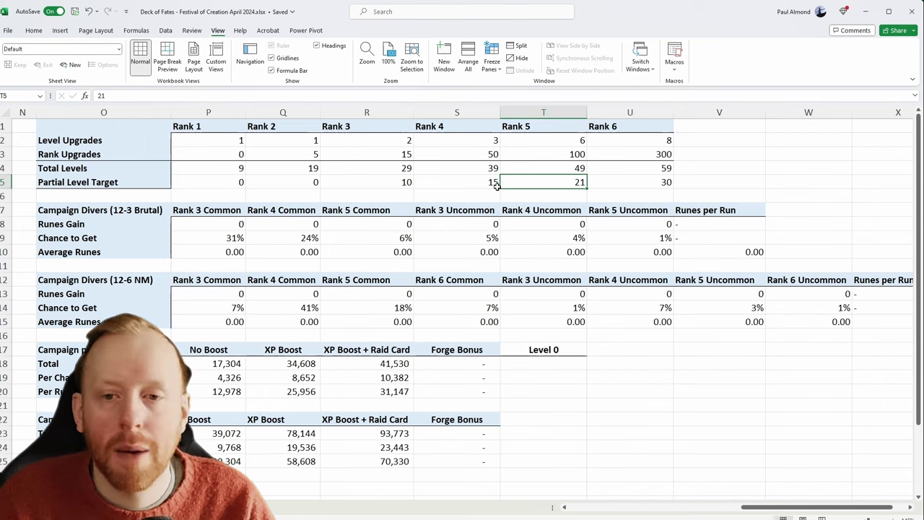
Check D23 and C16 among the Rank 5 requirements, and return to the sheet with the Training and Shards Required tables
left_click_drag(757, 507, 585, 514)
left_click(267, 428)
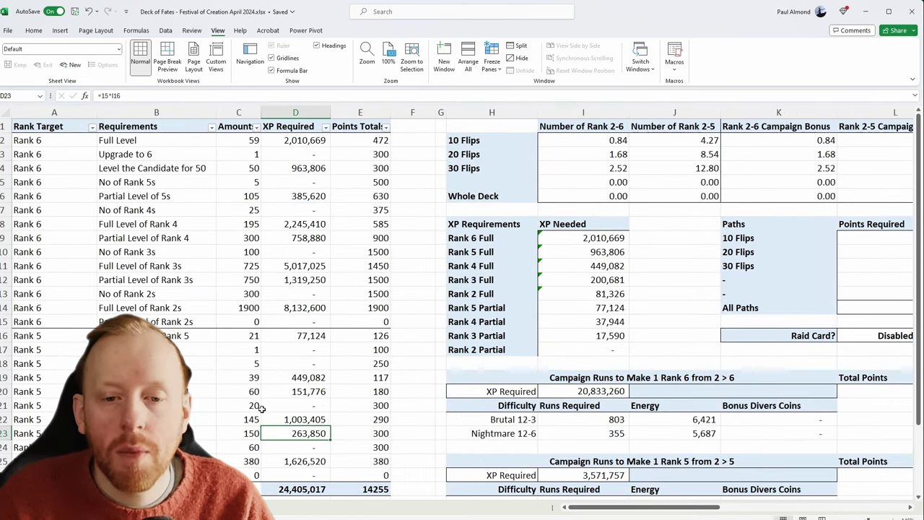
left_click(243, 339)
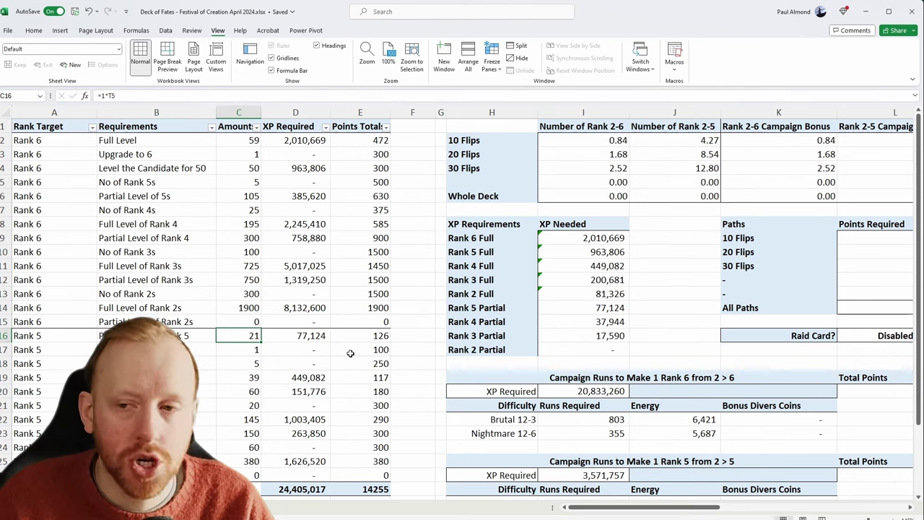
scroll(664, 510, "right", 3)
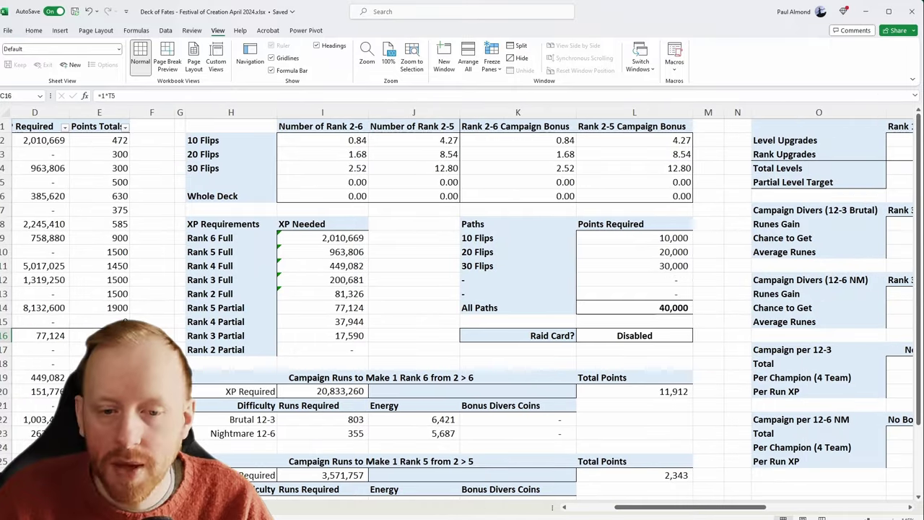
key("ctrl+Page_Down")
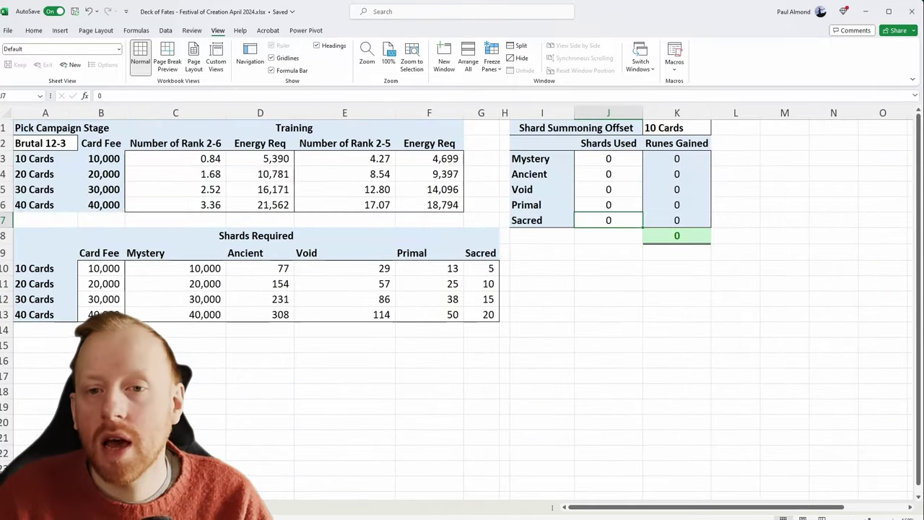
Check the card fees in the Shards Required table and the Rank 2-5 energy requirement for 40 Cards
left_click(101, 268)
left_click(101, 345)
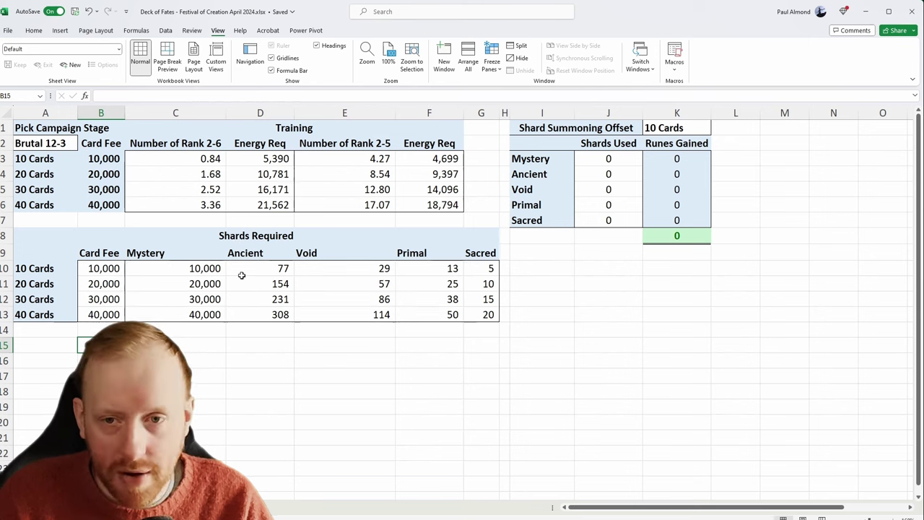
left_click(440, 205)
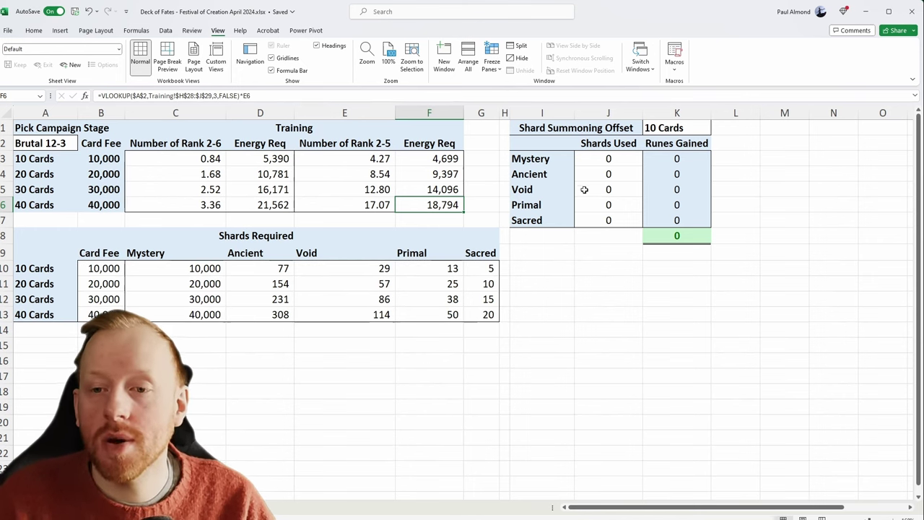
Enter 20 Primal shards used and set the Shard Summoning Offset to 40 Cards
left_click(619, 207)
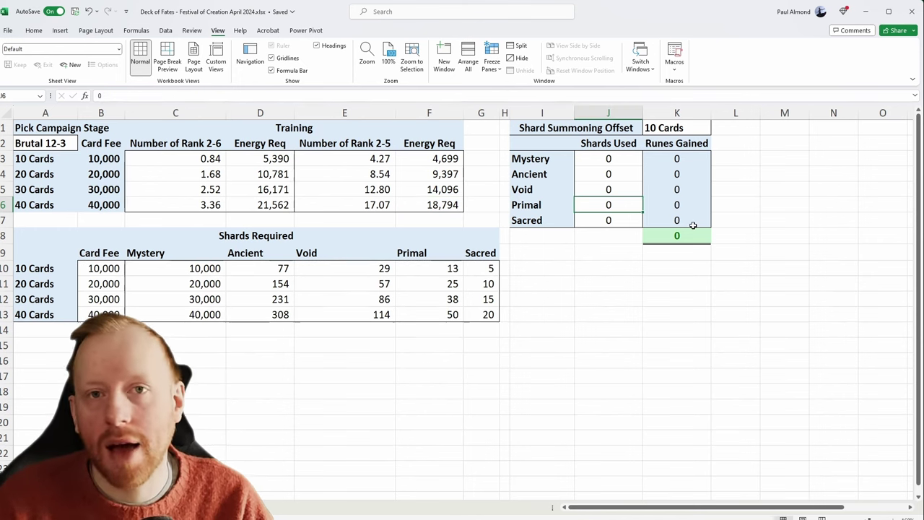
type("20")
key("Return")
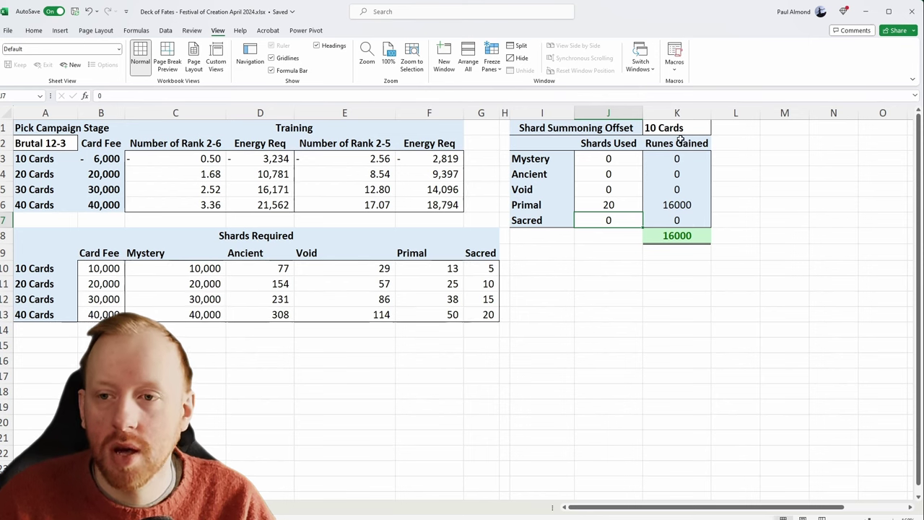
left_click(711, 130)
left_click(713, 131)
left_click(686, 170)
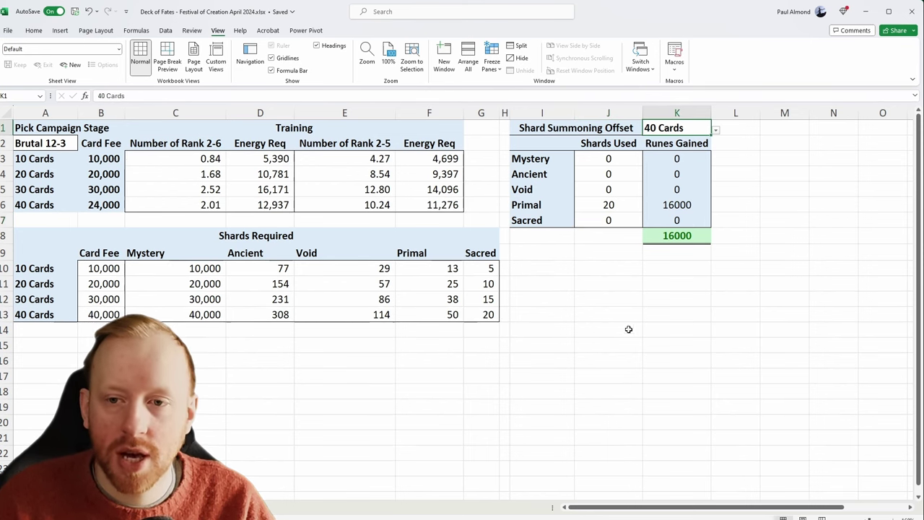
Examine the Rank 2-6 and Rank 2-5 champion counts and energy requirements in the 40 Cards row of the Training table
left_click(629, 326)
key("Up")
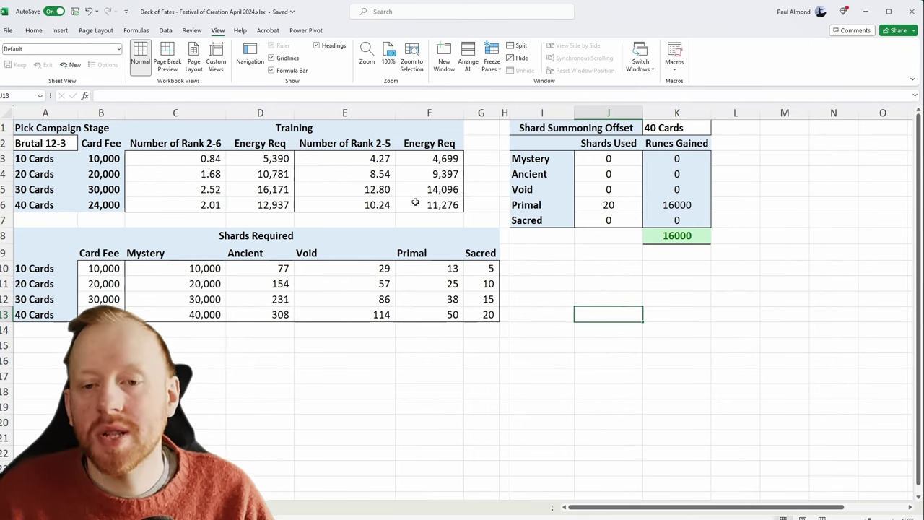
left_click(477, 204)
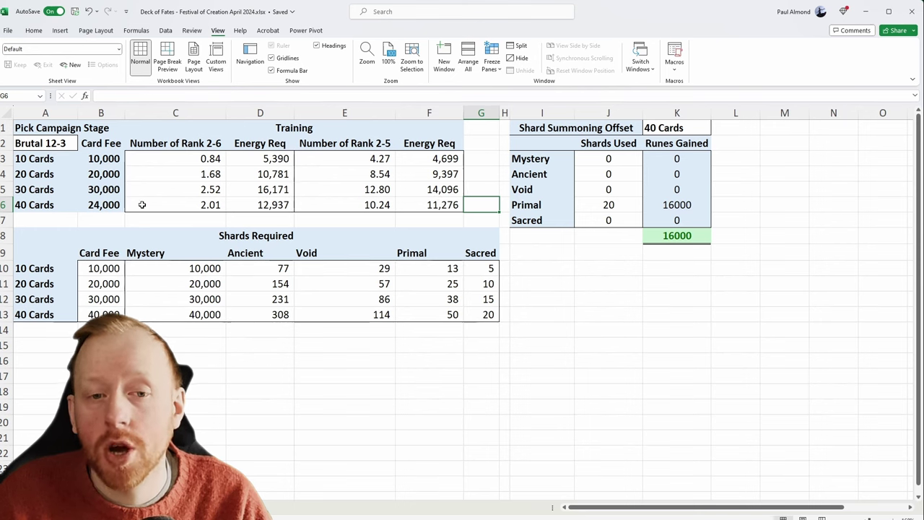
left_click_drag(141, 205, 446, 208)
left_click(446, 216)
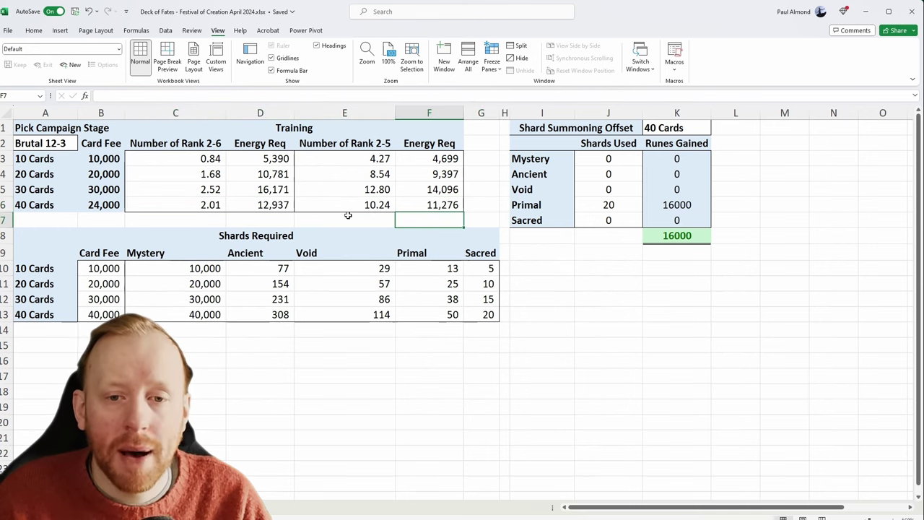
left_click(200, 205)
left_click(328, 203)
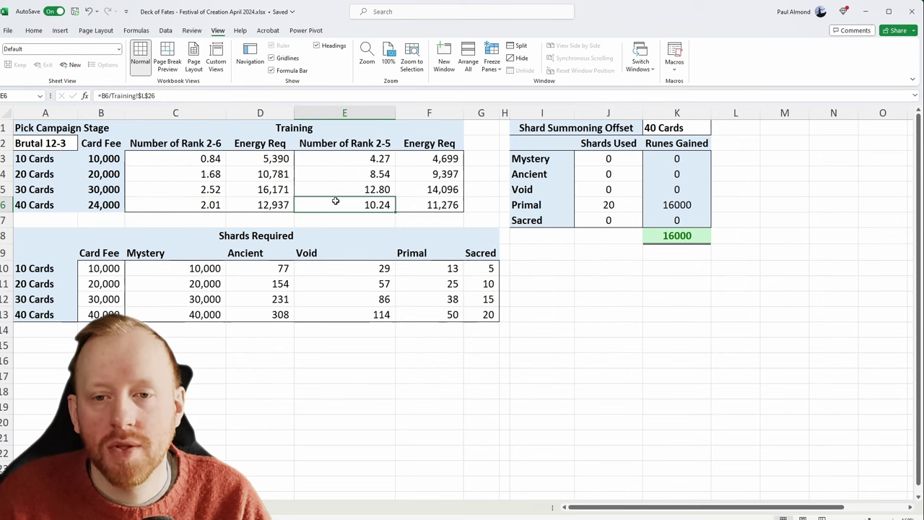
left_click(364, 179)
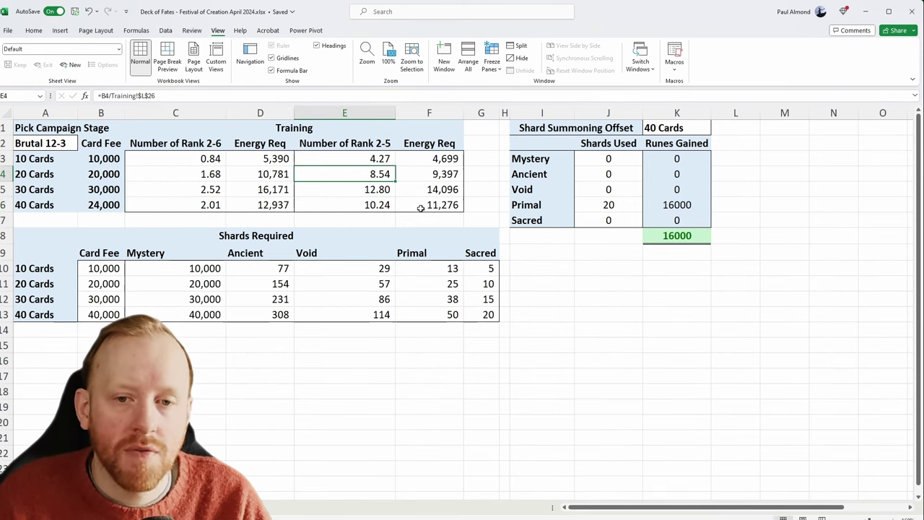
Set the Raid Card option to Enabled and the Forge Bonus level in T17 to Level 48 on the Training sheet
key("ctrl+Page_Down")
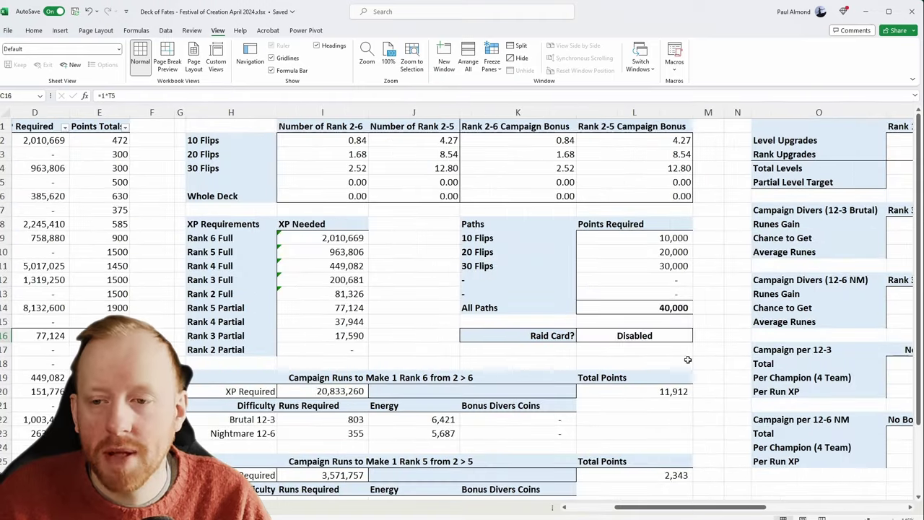
left_click(691, 337)
left_click(696, 337)
left_click(636, 348)
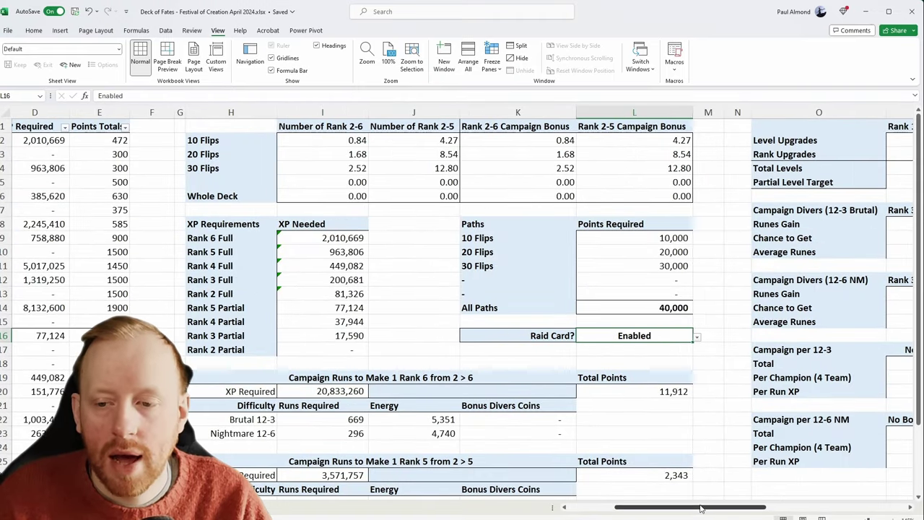
scroll(722, 358, "right", 5)
left_click(791, 353)
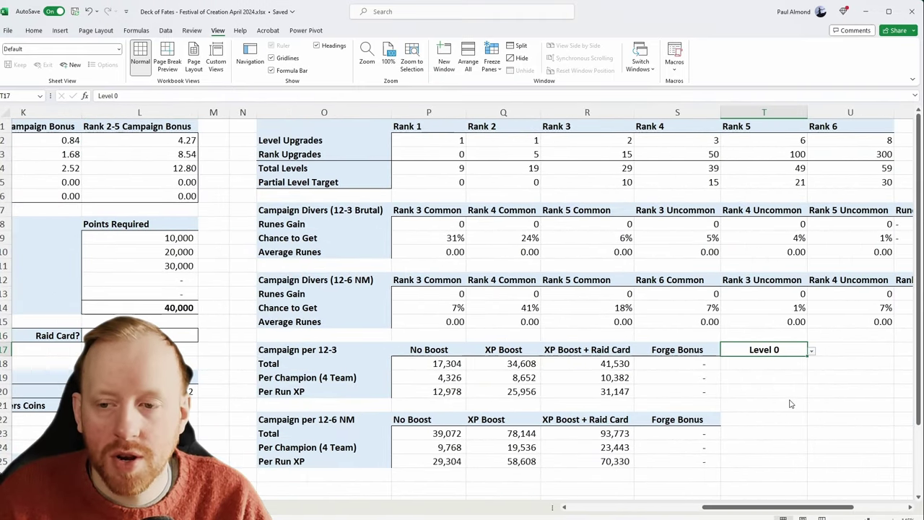
left_click(812, 351)
left_click(763, 489)
scroll(758, 507, "left", 3)
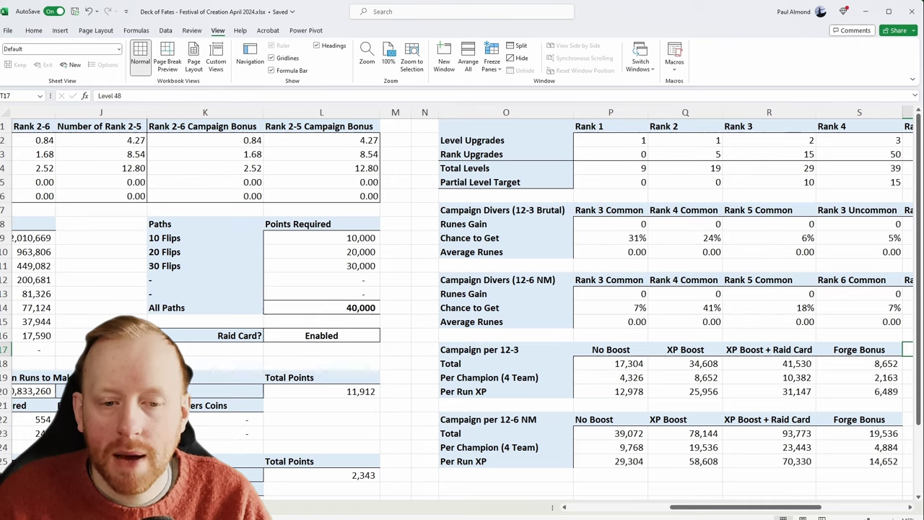
Check the 40 Cards rank-up and energy requirements with both bonuses applied, and set the Raid Card option to Disabled
key("ctrl+Page_Up")
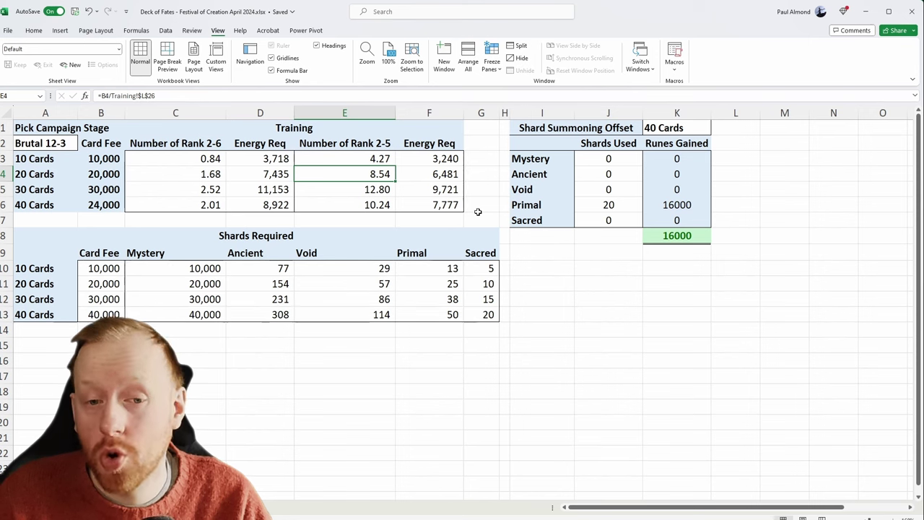
left_click(361, 205)
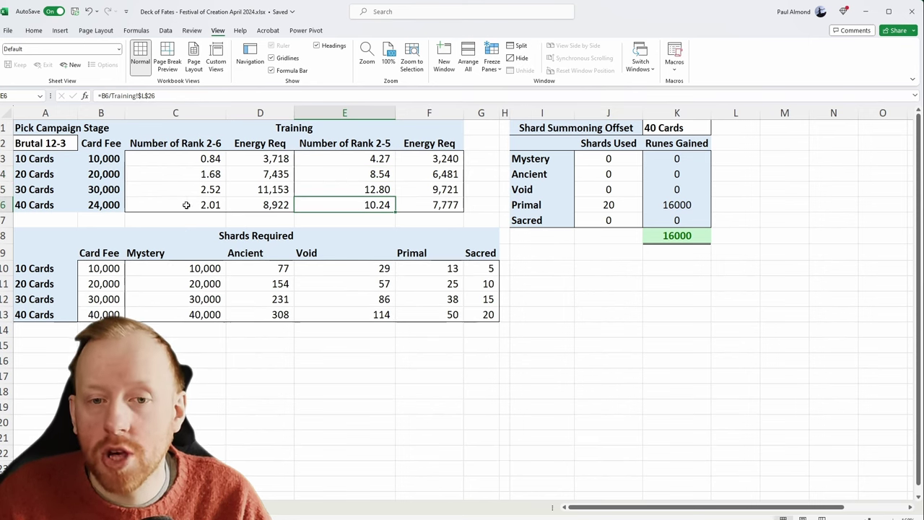
left_click(256, 206)
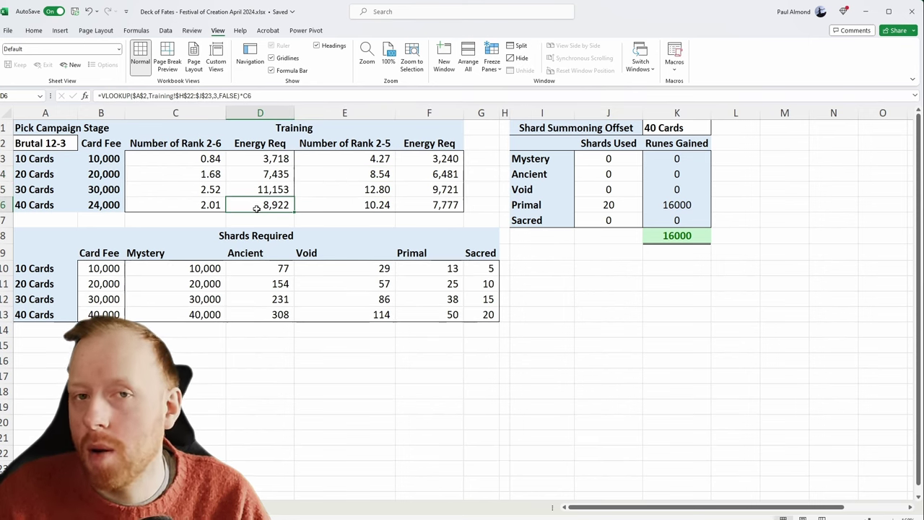
left_click(438, 203)
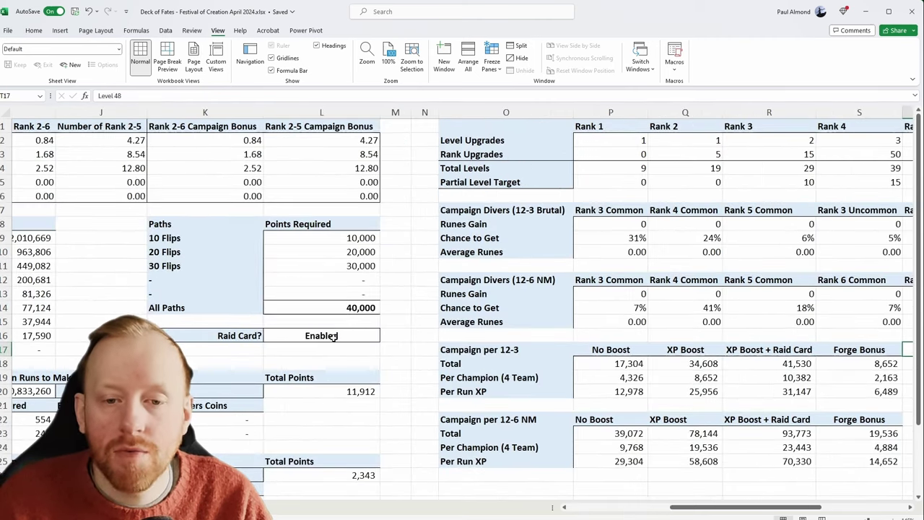
left_click(332, 336)
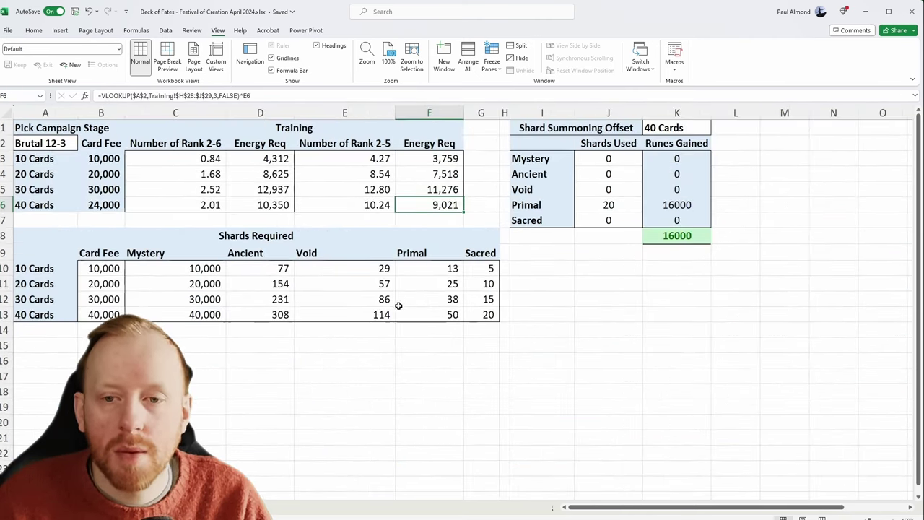
left_click(632, 204)
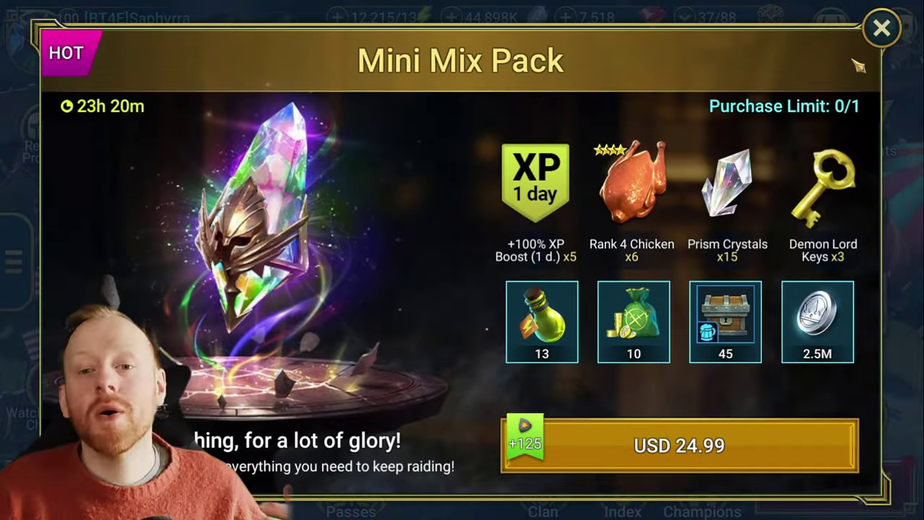
Switch to Raid: Shadow Legends, dismiss the Mini Mix Pack offer and review the items available from flipping Fortune Deck of Fate cards
left_click(894, 28)
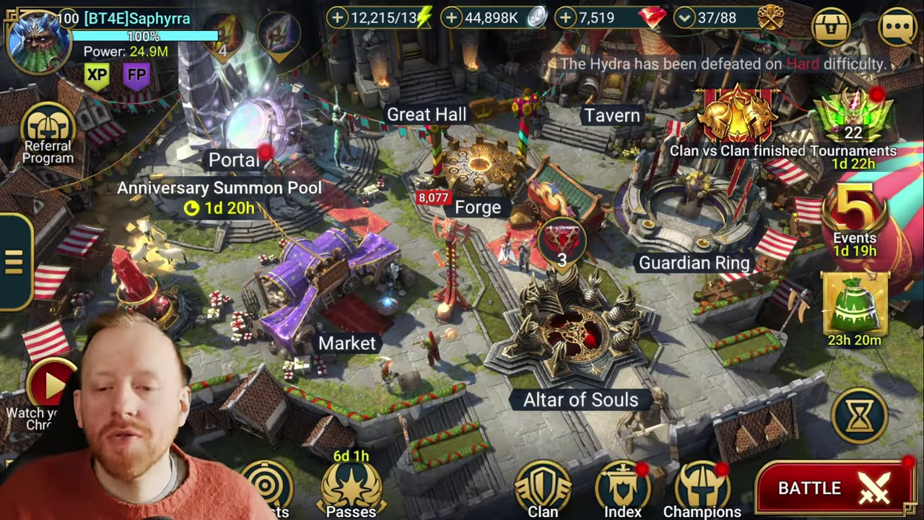
left_click(855, 217)
left_click(329, 385)
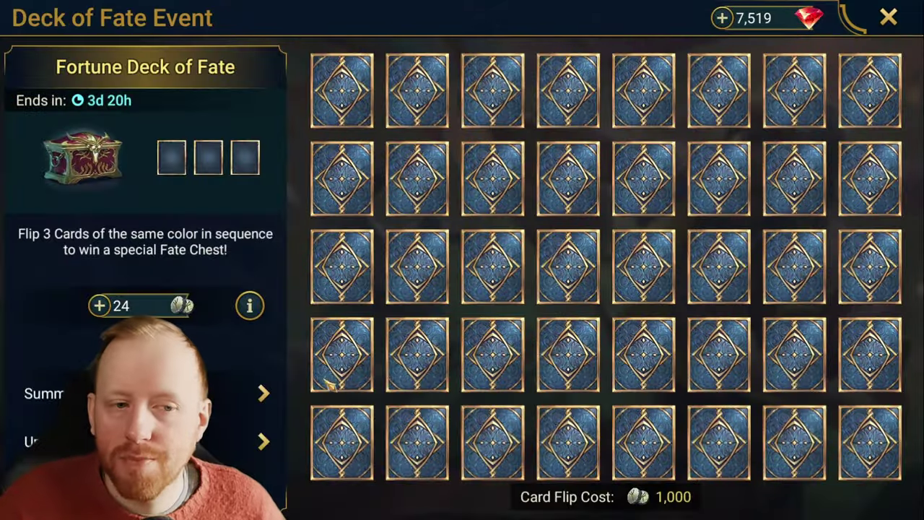
left_click(258, 319)
scroll(464, 324, "down", 3)
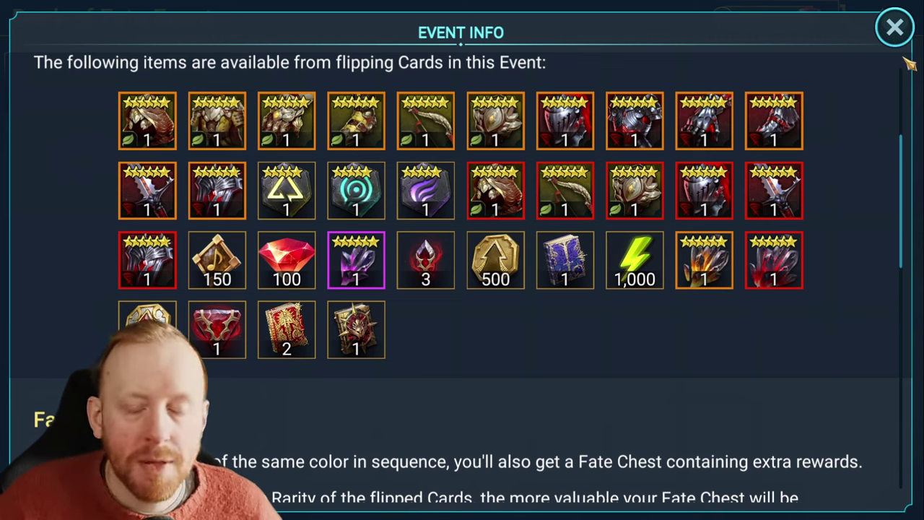
left_click(902, 30)
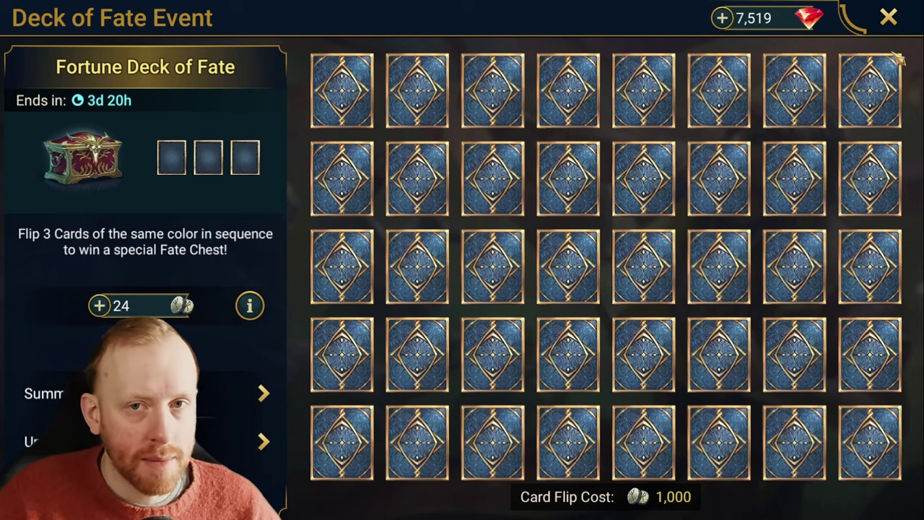
Leave the event screens and look at the available shards in the Summoning Portal
left_click(890, 19)
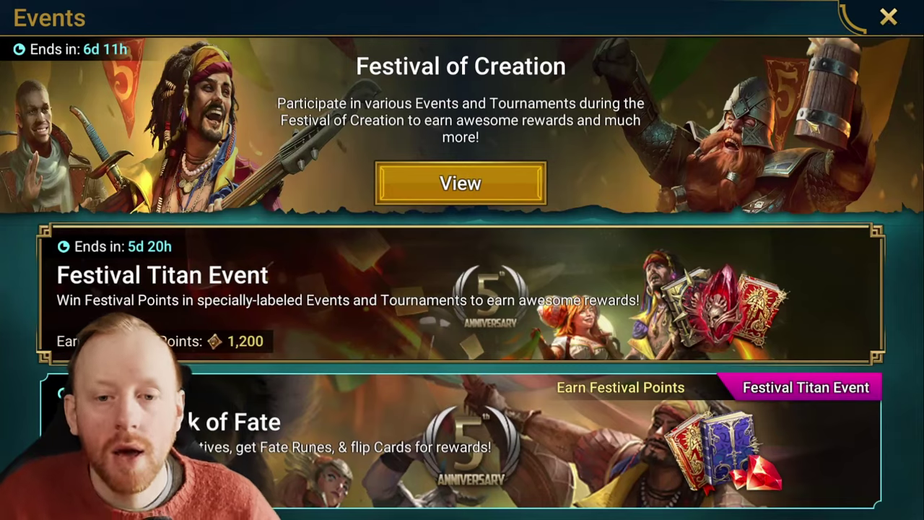
left_click(887, 19)
left_click(260, 115)
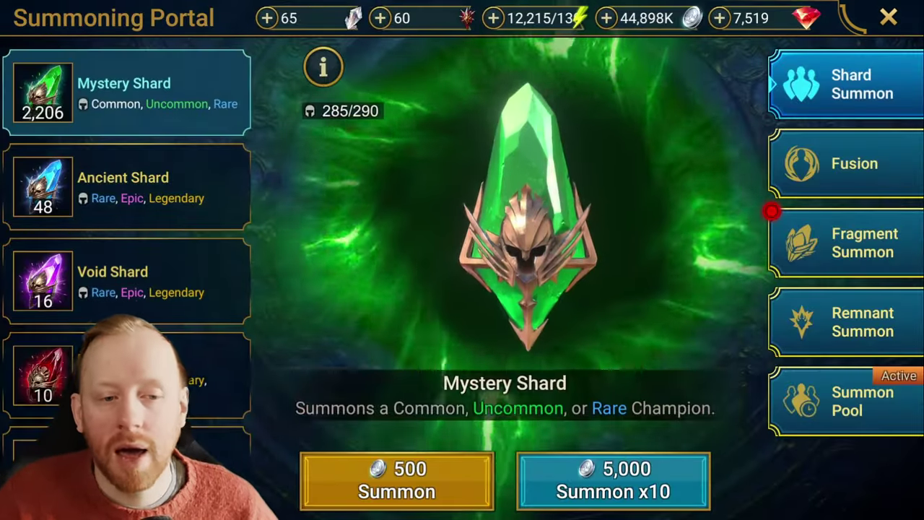
left_click(209, 375)
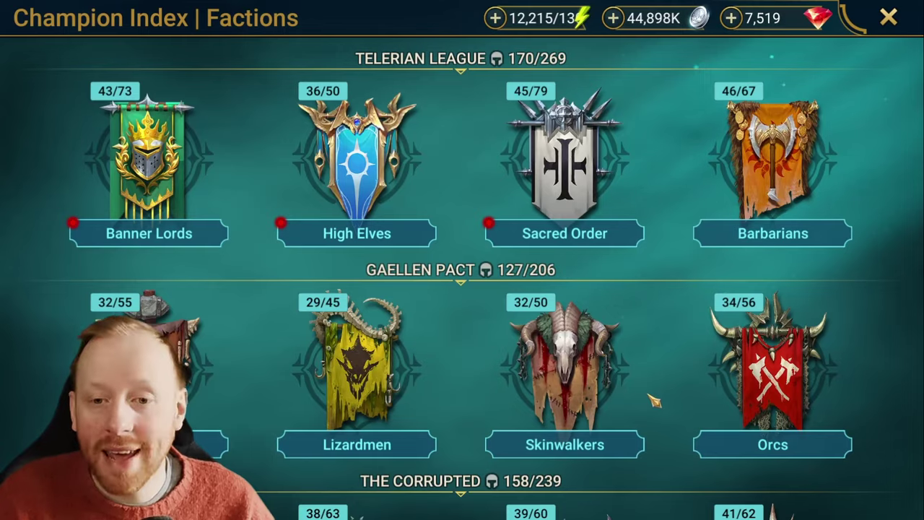
Look at the Orcs and Knights Revenant champions in the Champion Index
scroll(707, 432, "down", 1)
left_click(772, 347)
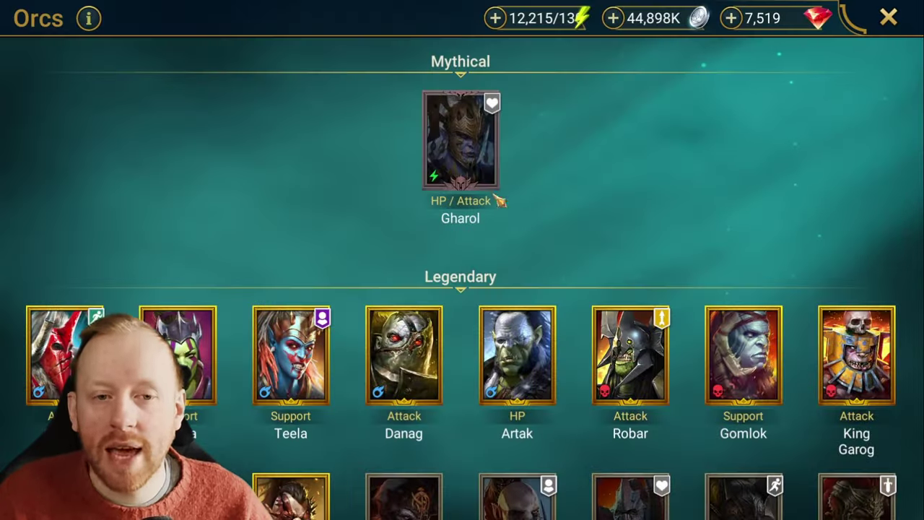
left_click(891, 26)
scroll(462, 289, "down", 5)
left_click(758, 309)
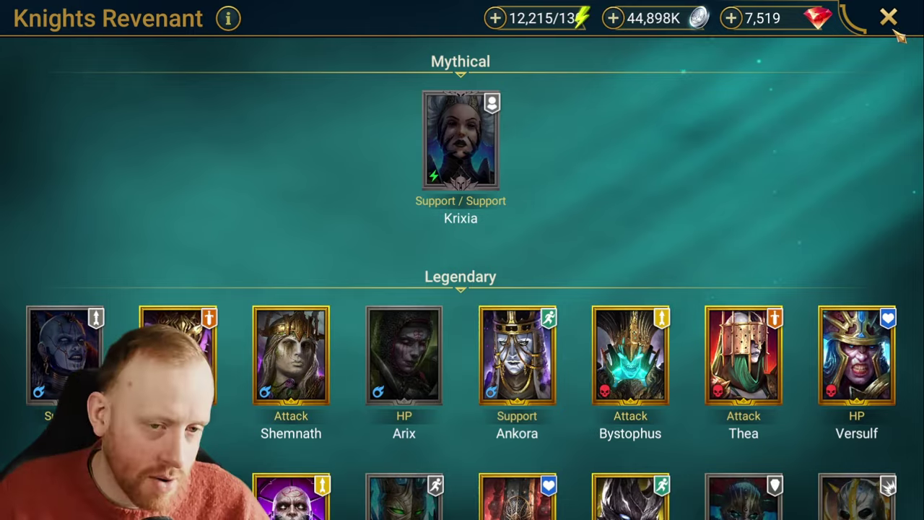
left_click(894, 26)
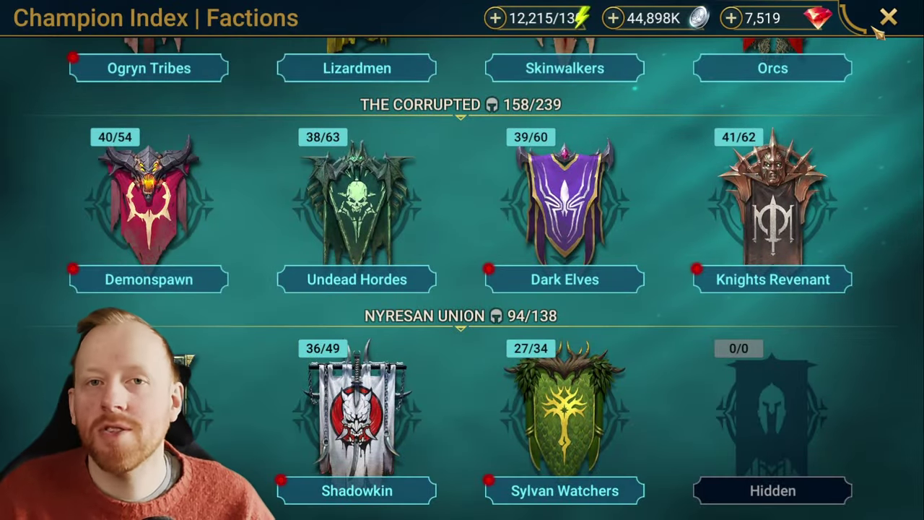
left_click(878, 33)
View the Anniversary Summon Pool champions and Prism Shard summoning chances, and return to the bastion
left_click(224, 145)
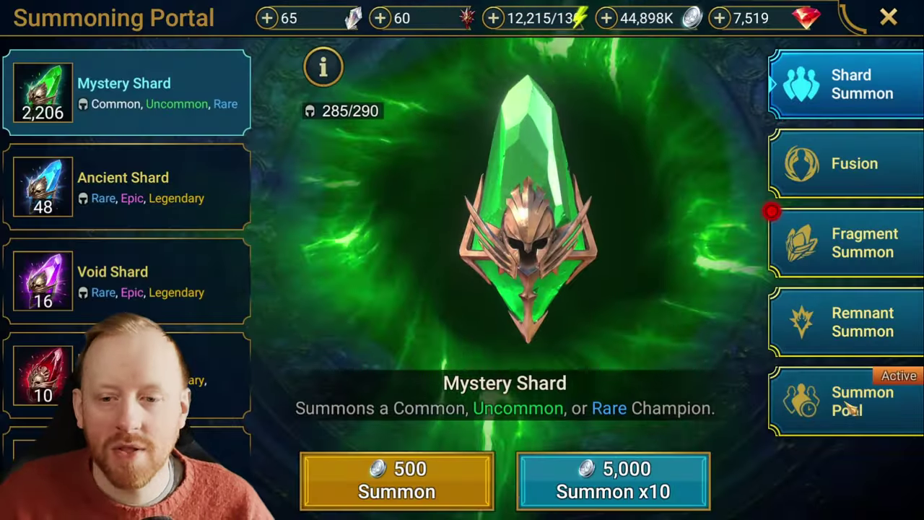
left_click(850, 404)
key("Escape")
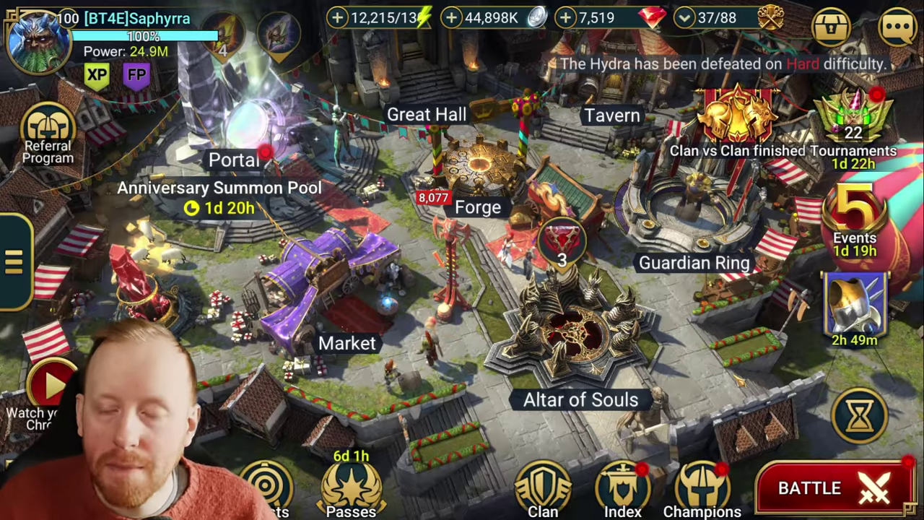
left_click(219, 191)
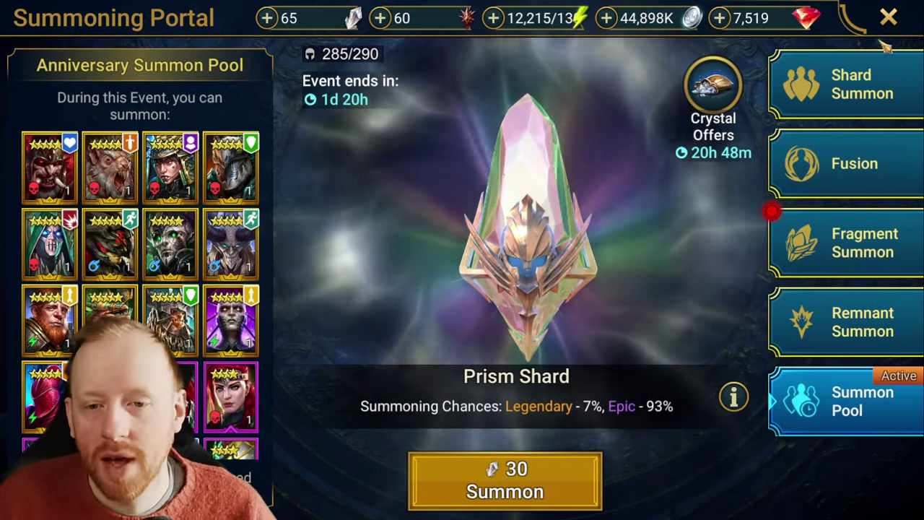
left_click(887, 19)
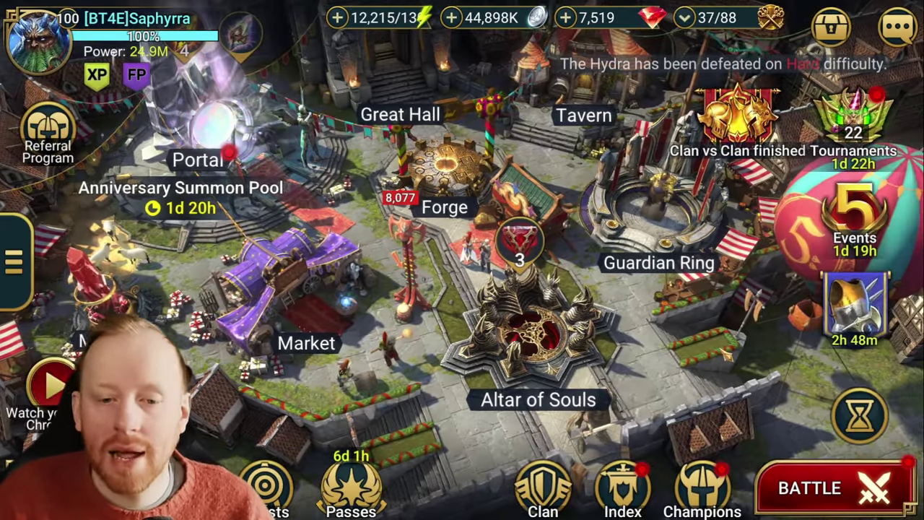
Look over the game modes and the stored rewards and overflow items in the inbox
left_click(822, 488)
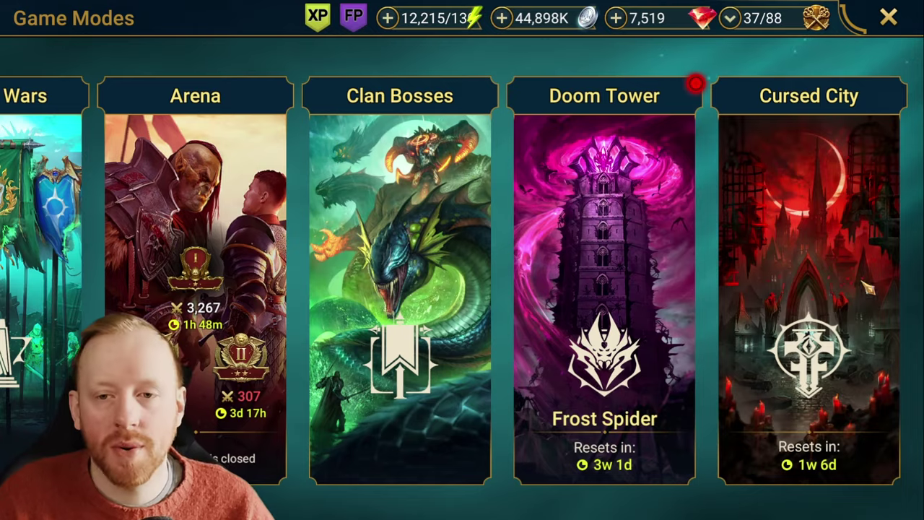
left_click(888, 17)
left_click(890, 22)
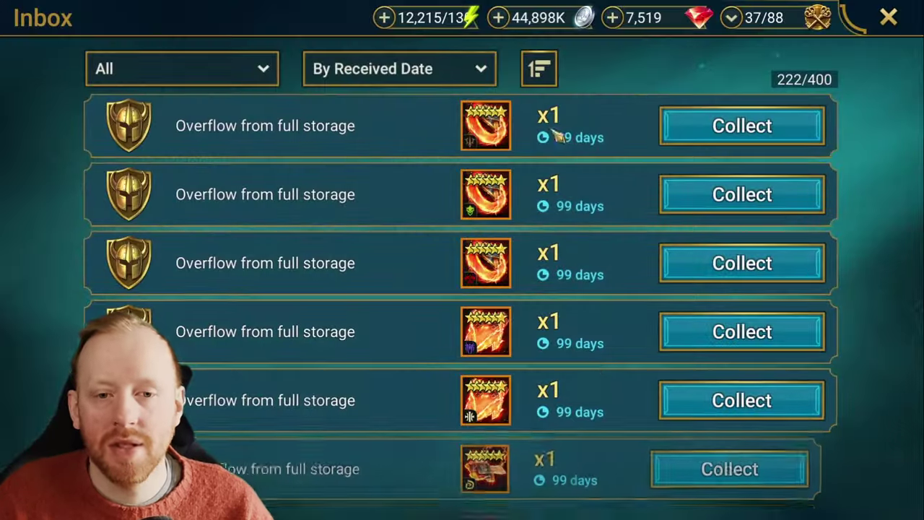
scroll(540, 274, "down", 10)
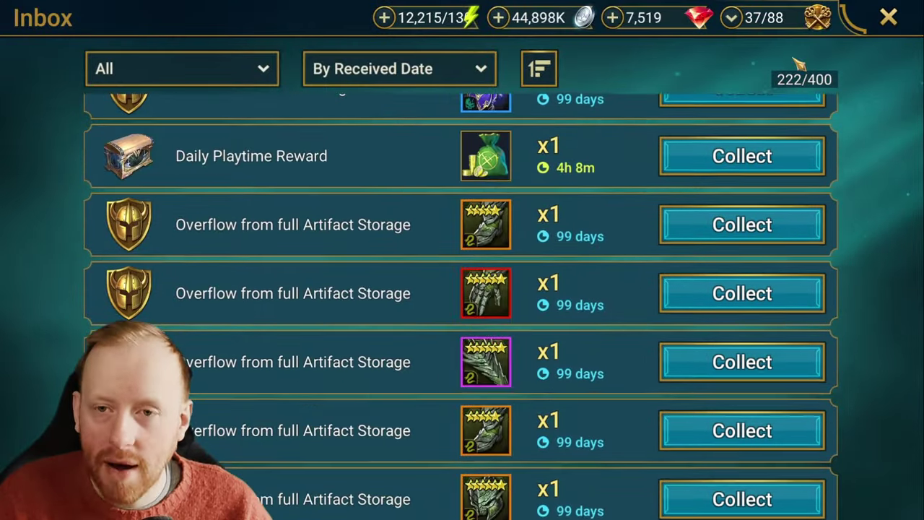